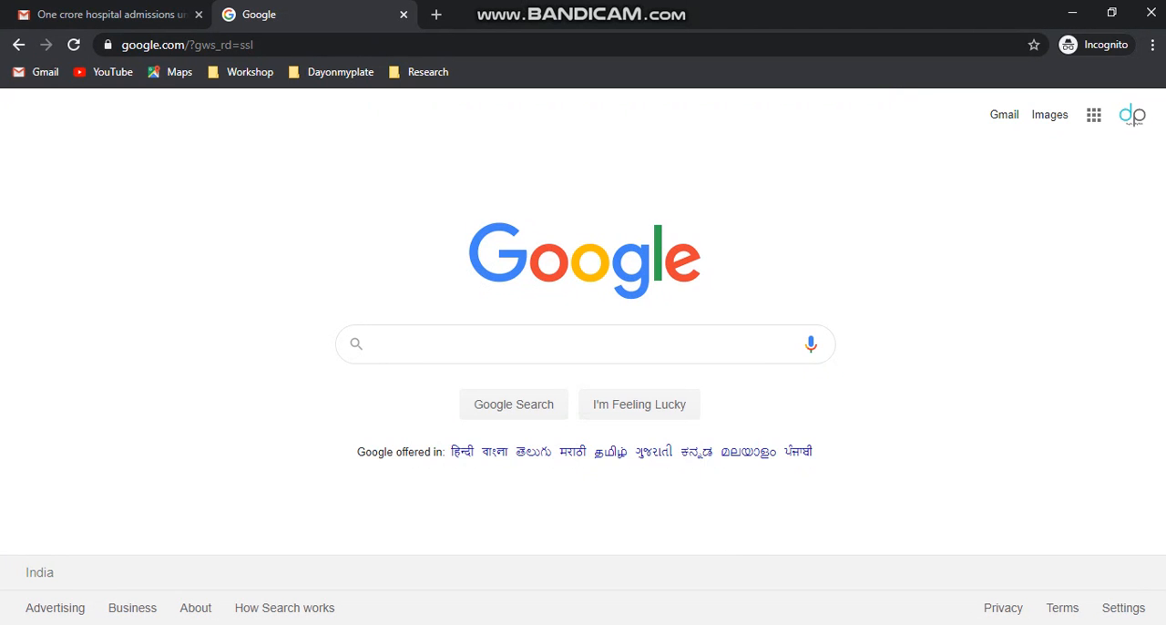
- Search the web for "google classroom"
type("google c")
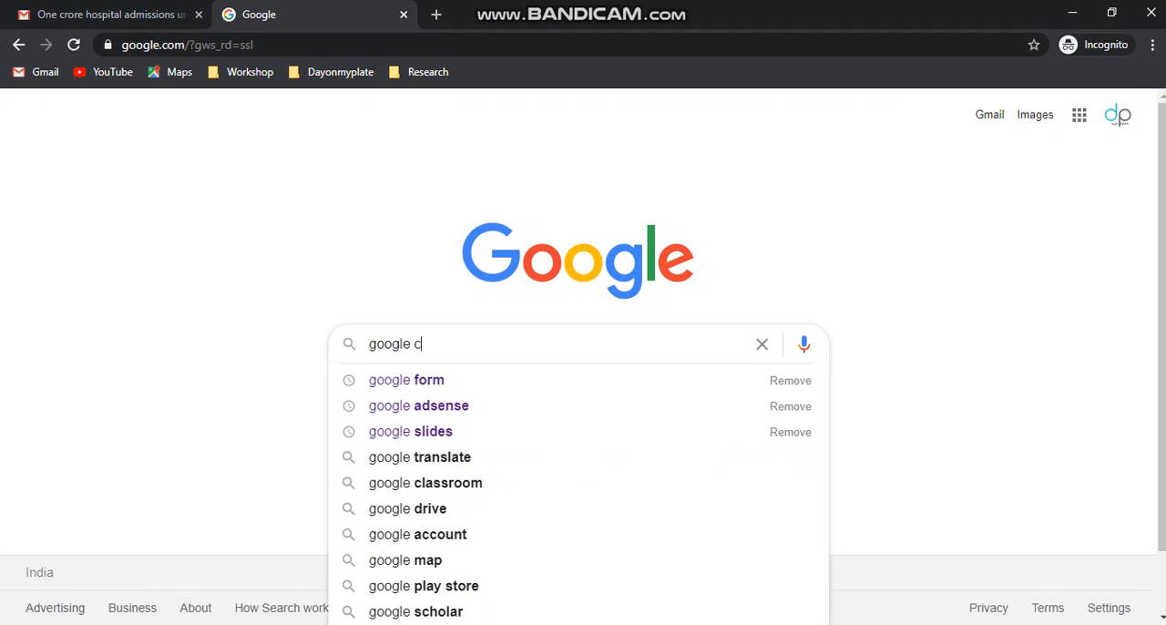
type("lassroom")
key("Return")
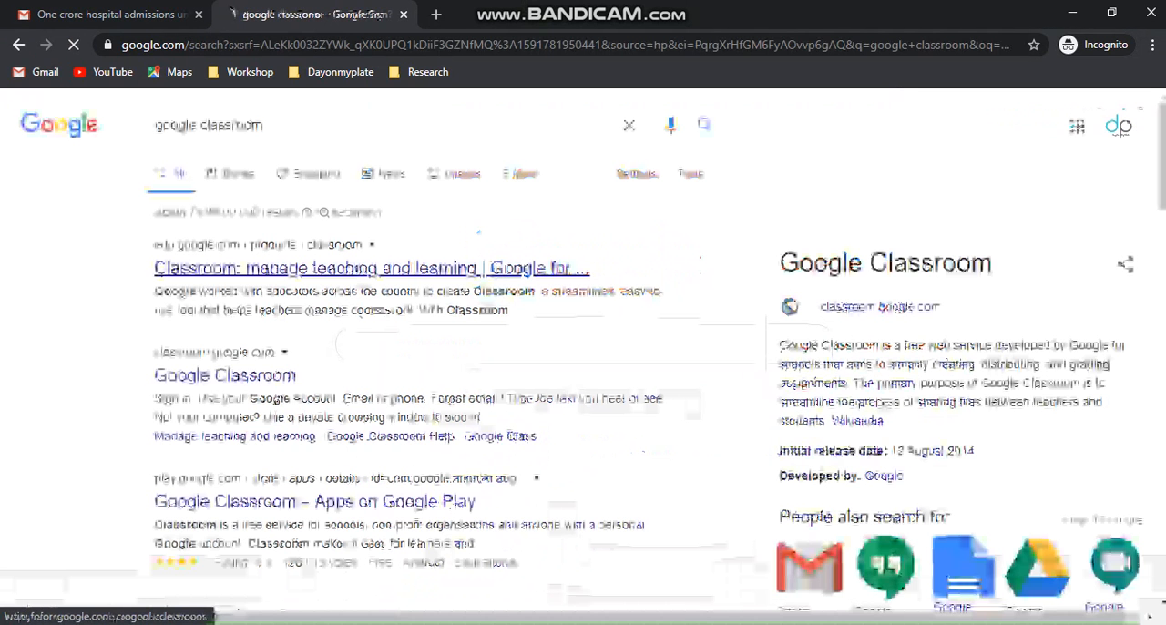
- Open Classroom through the Google for Education result and continue with the signed-in account
left_click(365, 268)
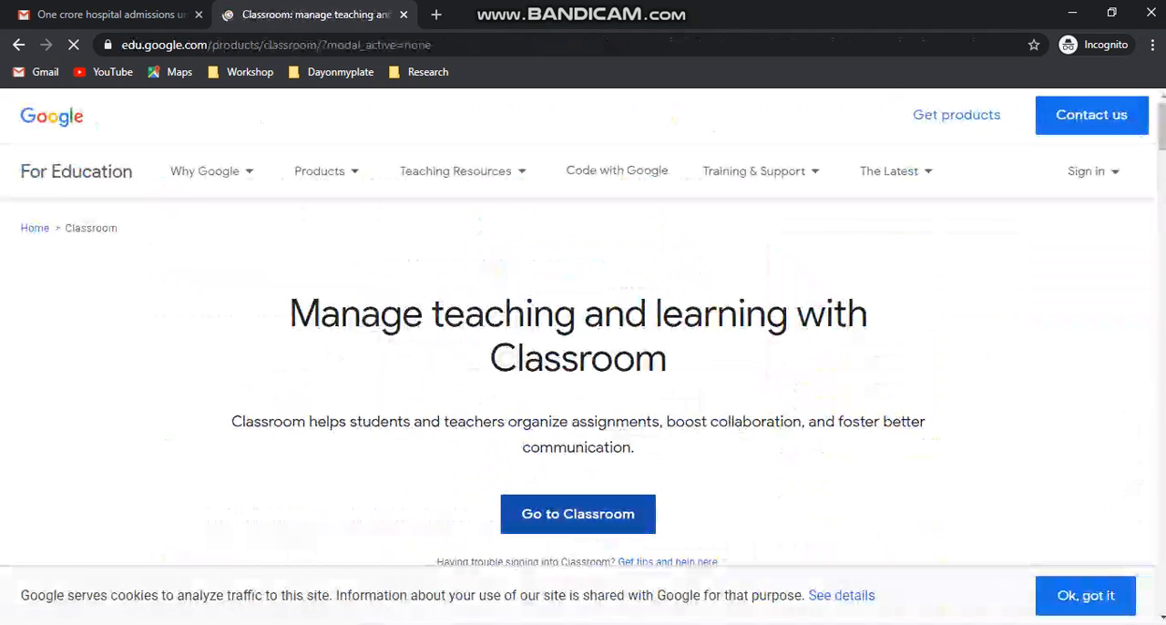
left_click(578, 514)
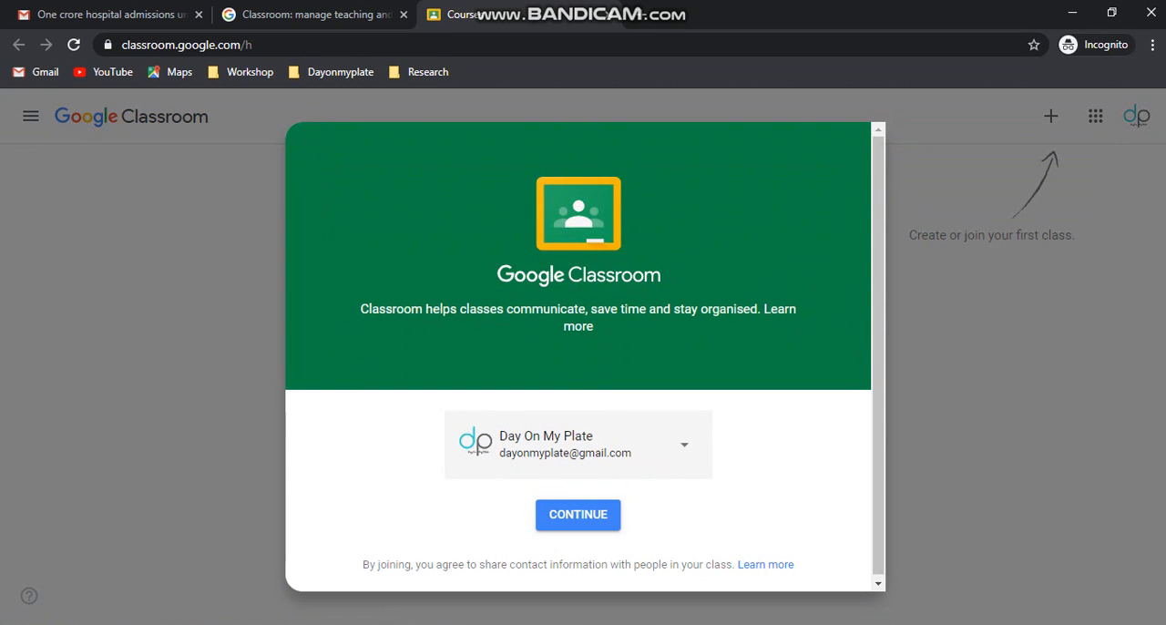
left_click(577, 514)
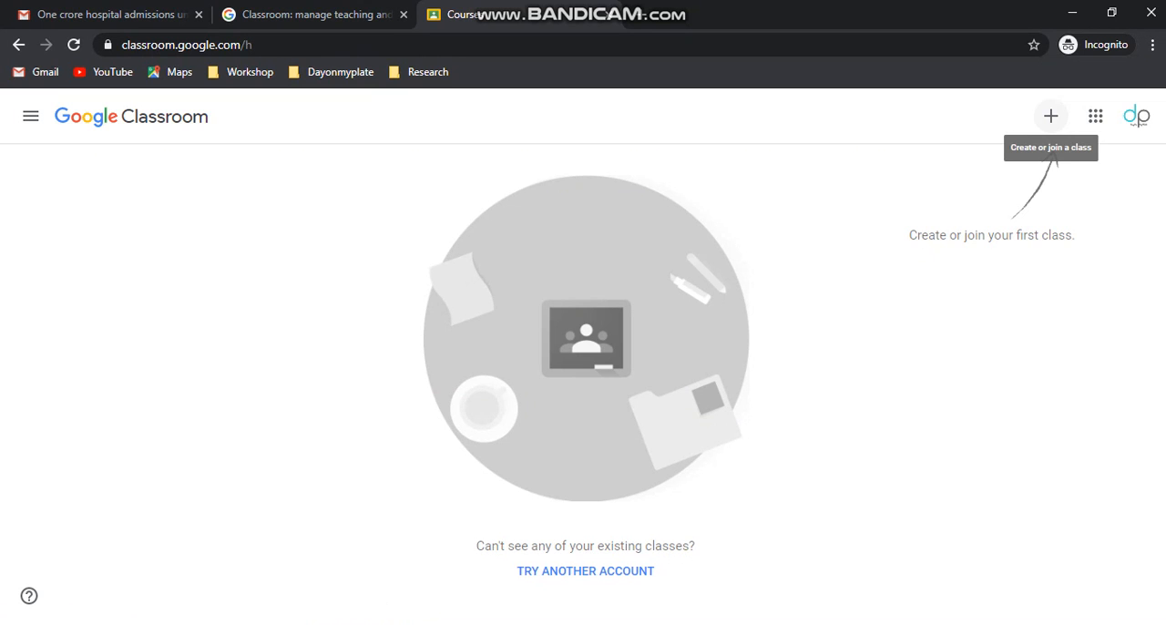
- Start creating a class and accept the notice about not using Classroom at a school or university with students
left_click(1051, 116)
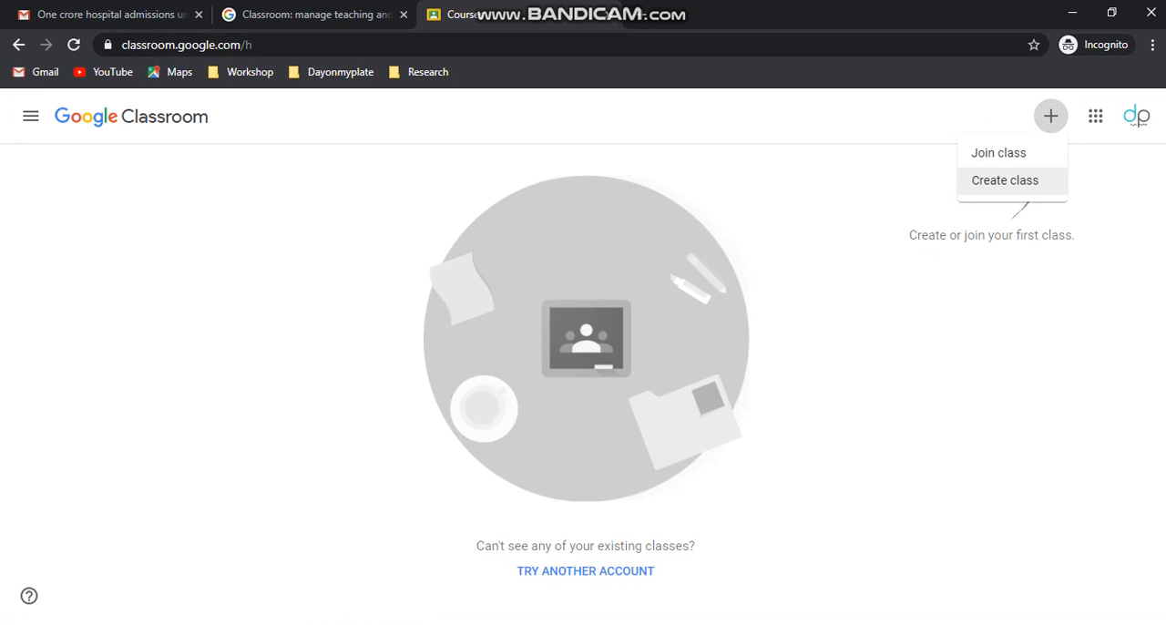
left_click(1004, 180)
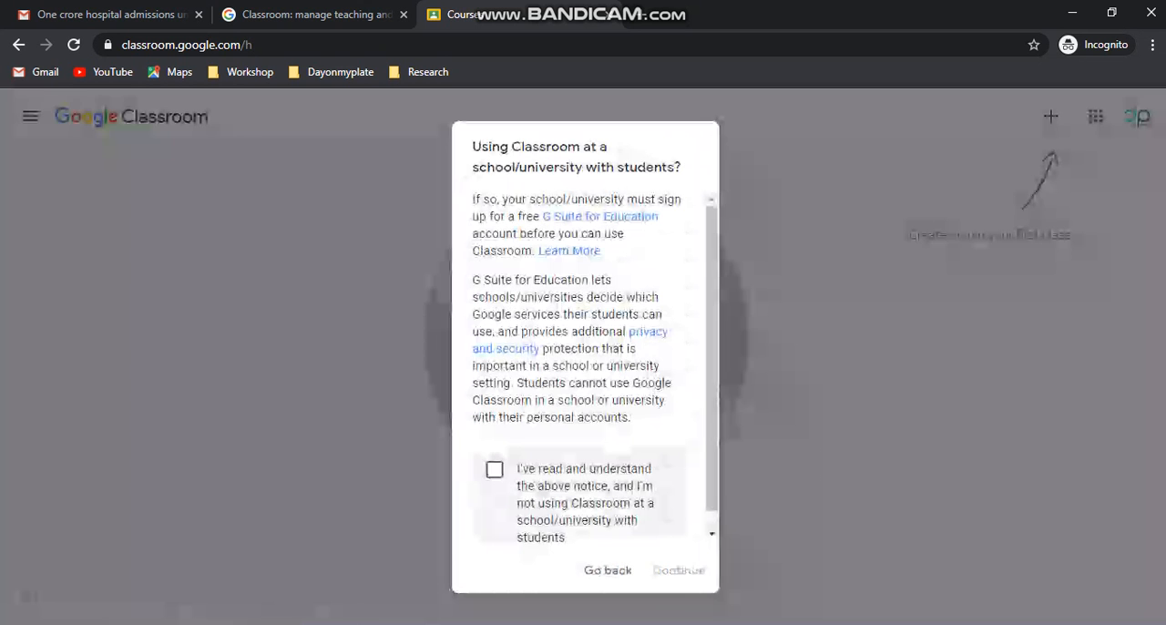
left_click(494, 470)
left_click(678, 569)
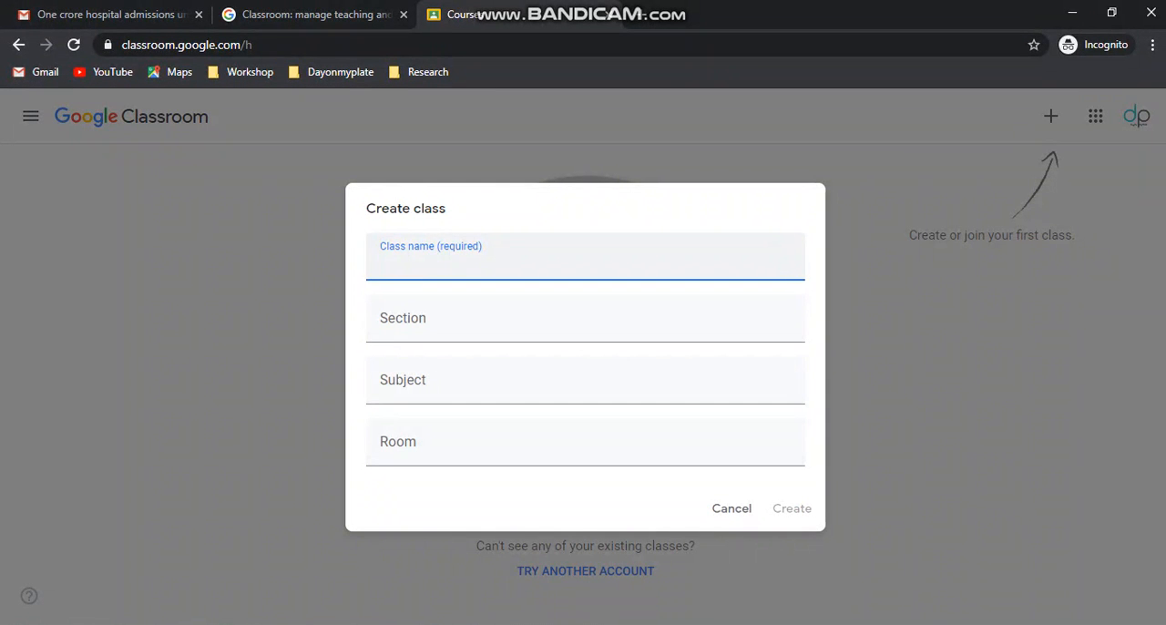
- Fill in the new class's details: name Mathematics, section A, subject Mathematics and room 1
type("Mathematics")
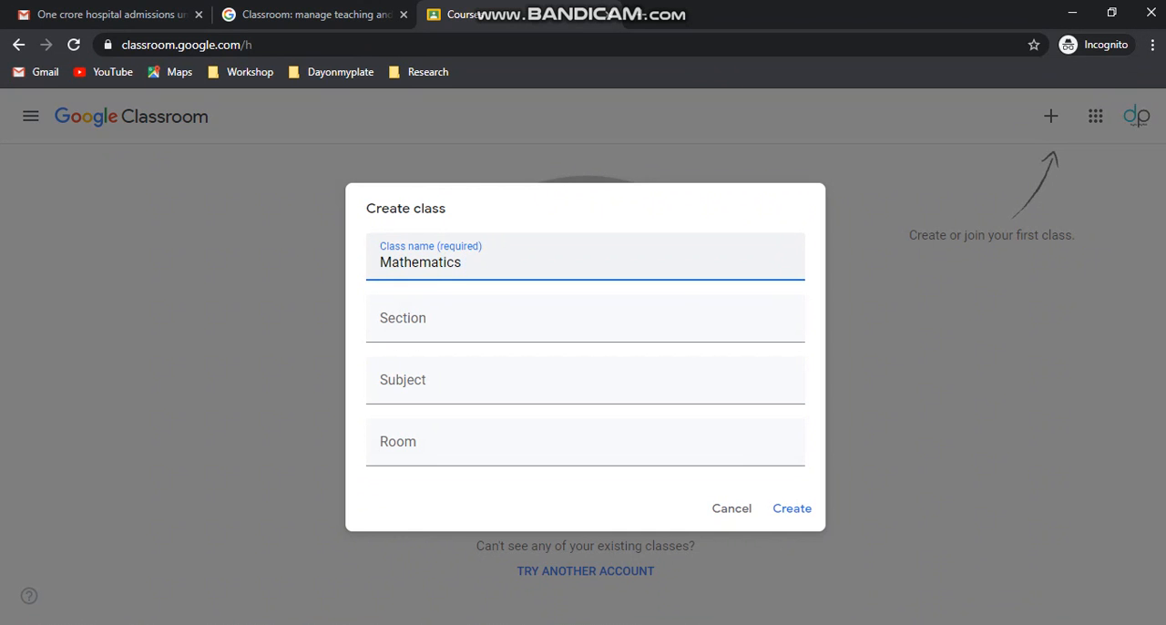
key("Tab")
type("A")
key("Tab")
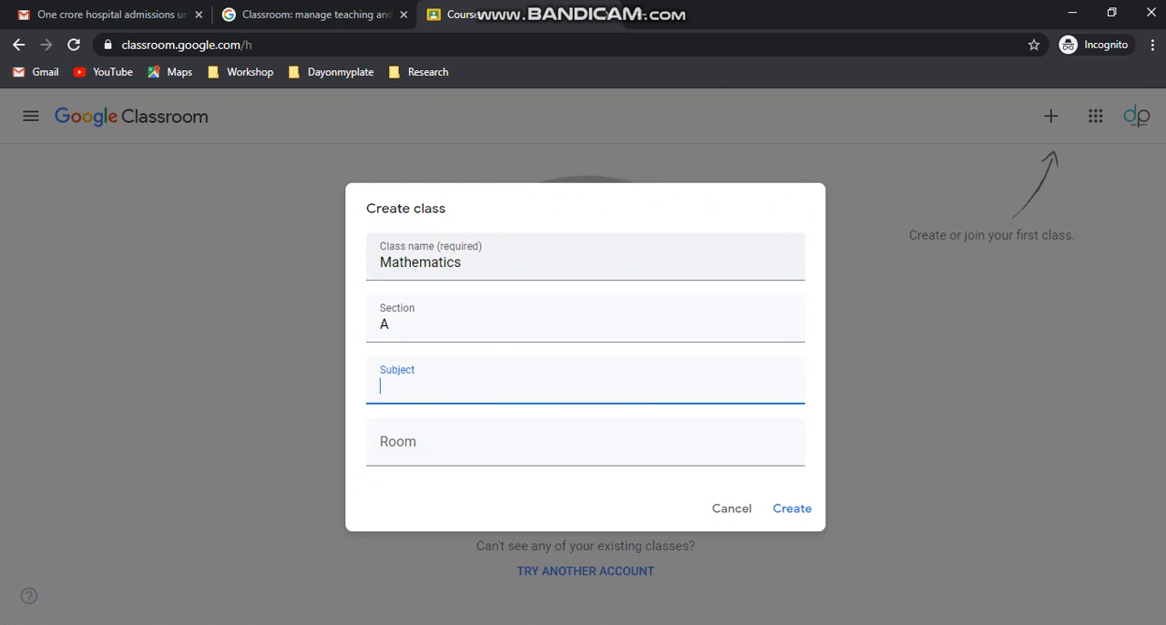
type("Ma")
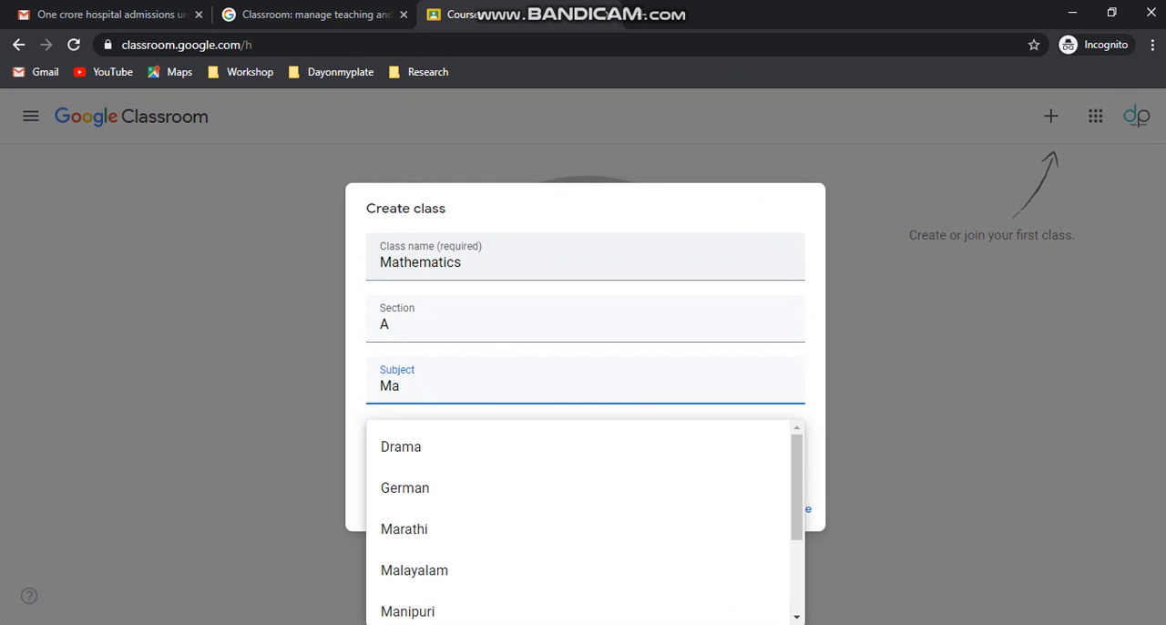
type("t")
key("Down")
key("Return")
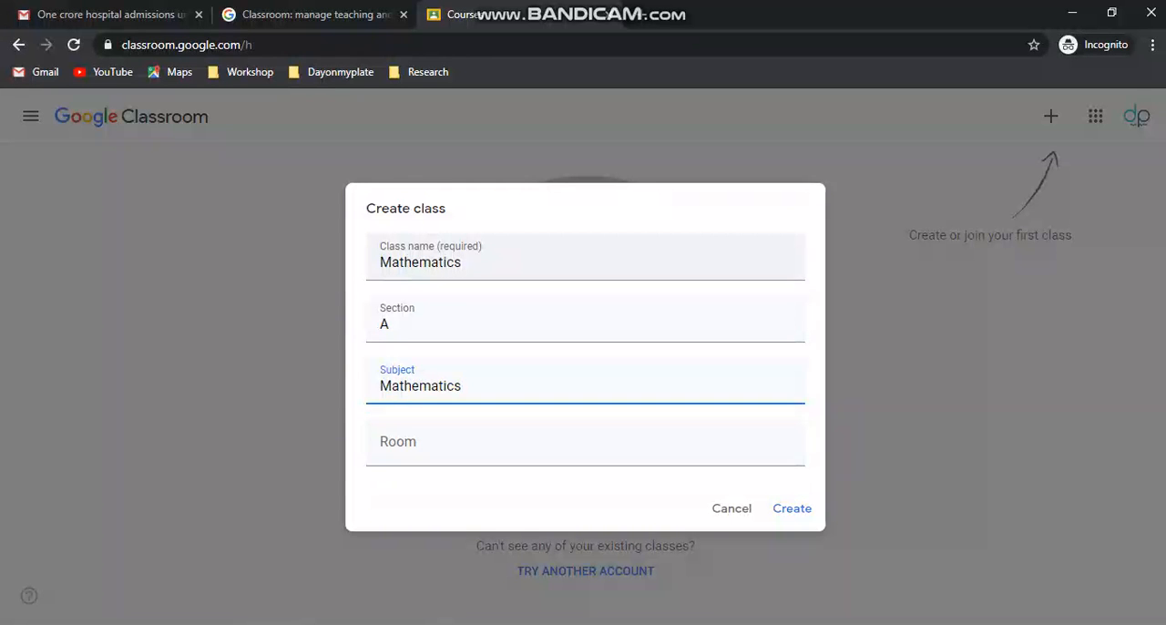
left_click(597, 443)
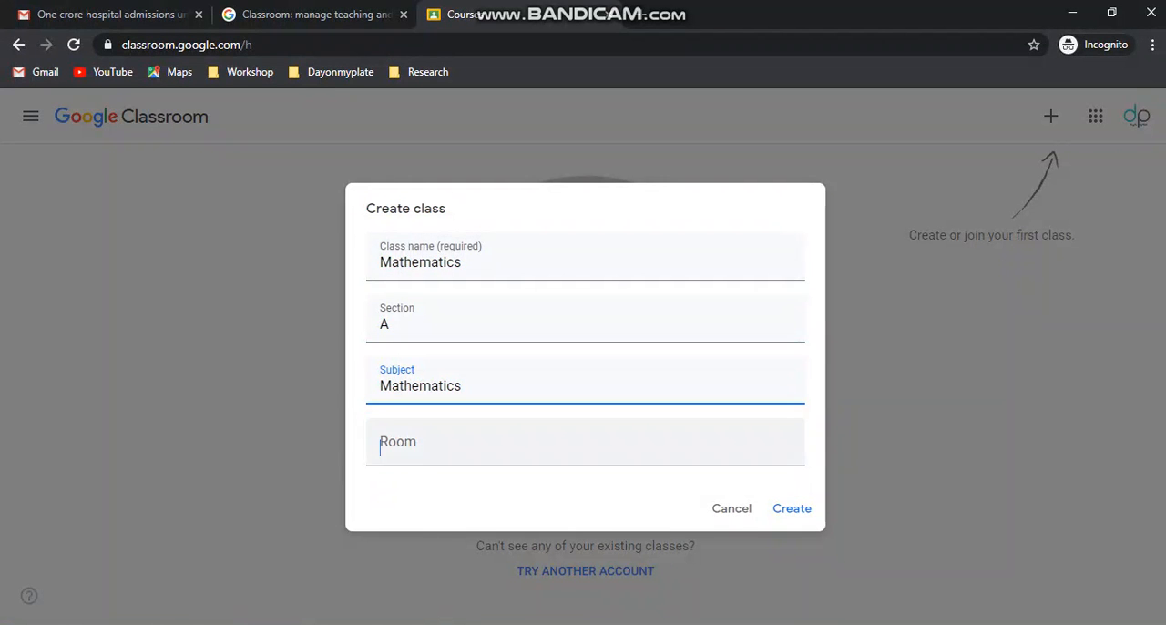
type("1")
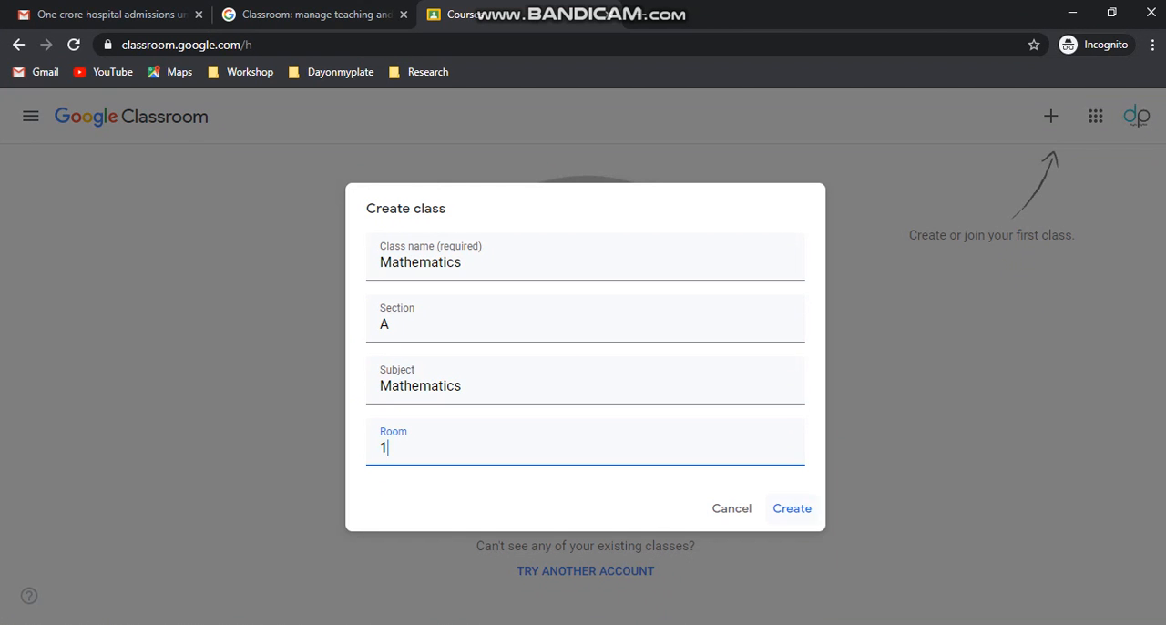
- Create the class and dismiss the notices about new features and inviting students
left_click(792, 508)
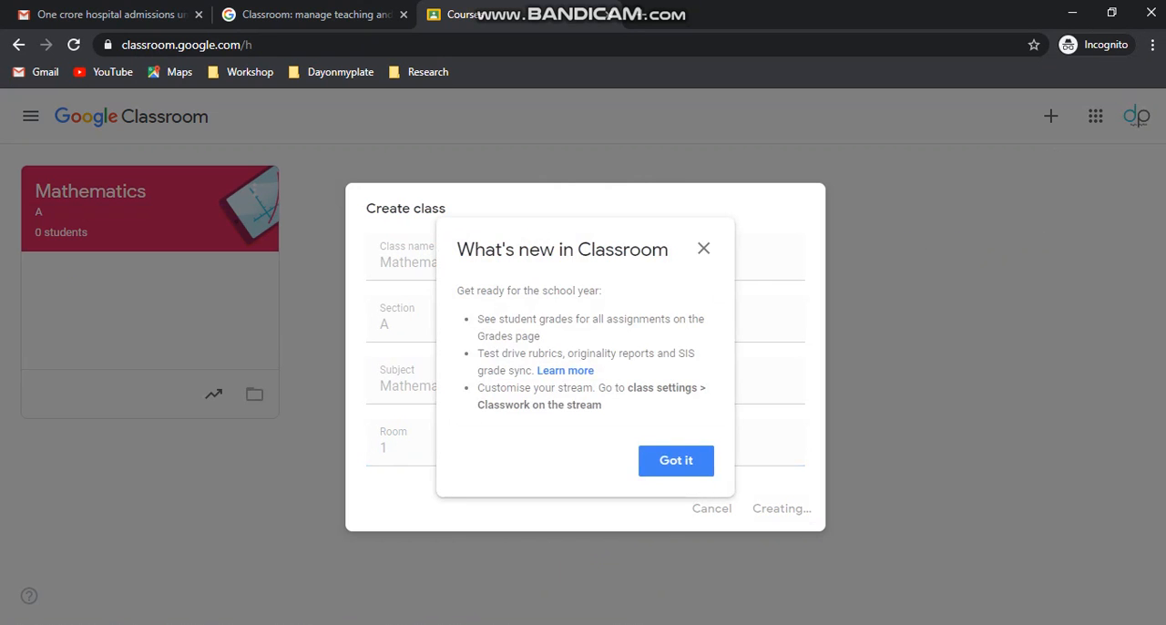
left_click(676, 460)
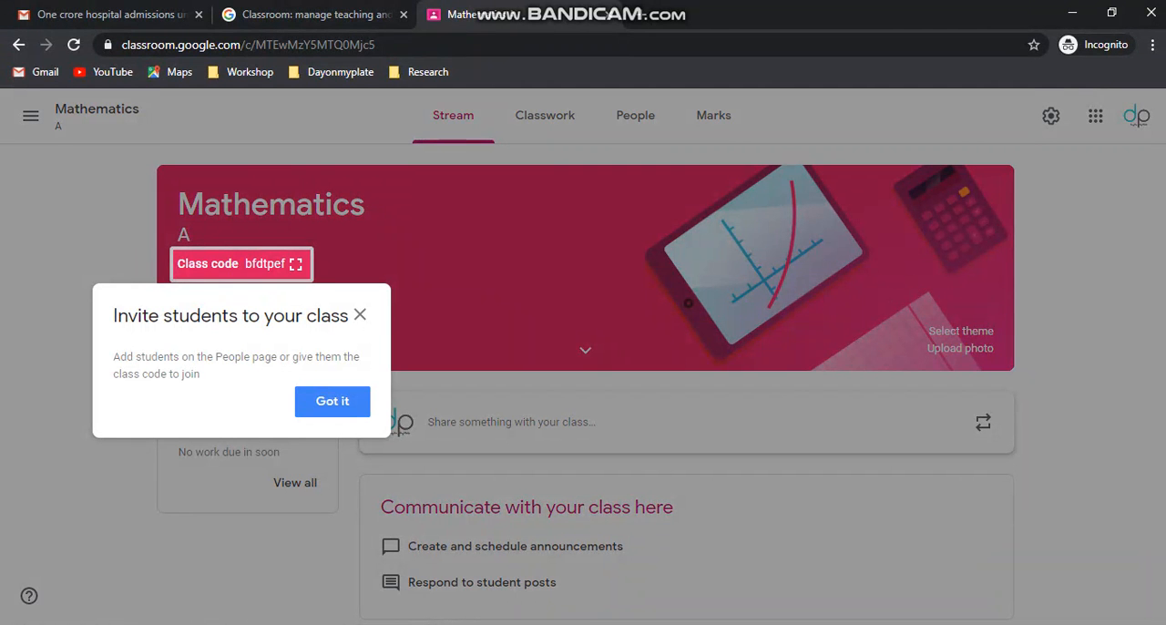
left_click(333, 401)
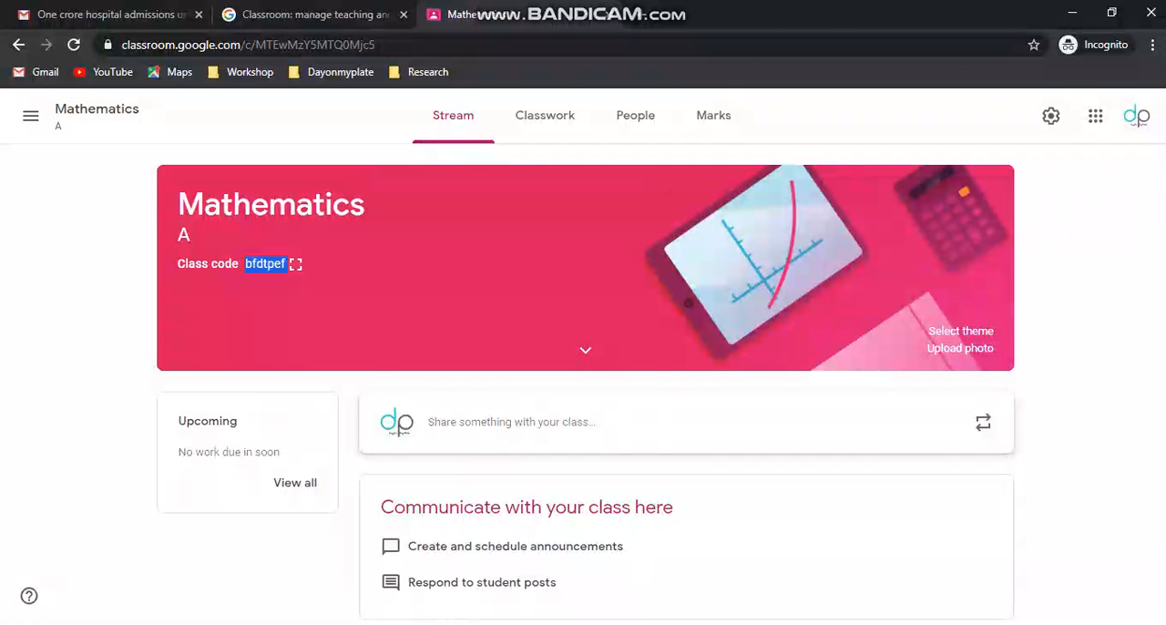
- Switch to the other browser window's Classroom courses page and join the new class by pasting its class code
left_click(441, 624)
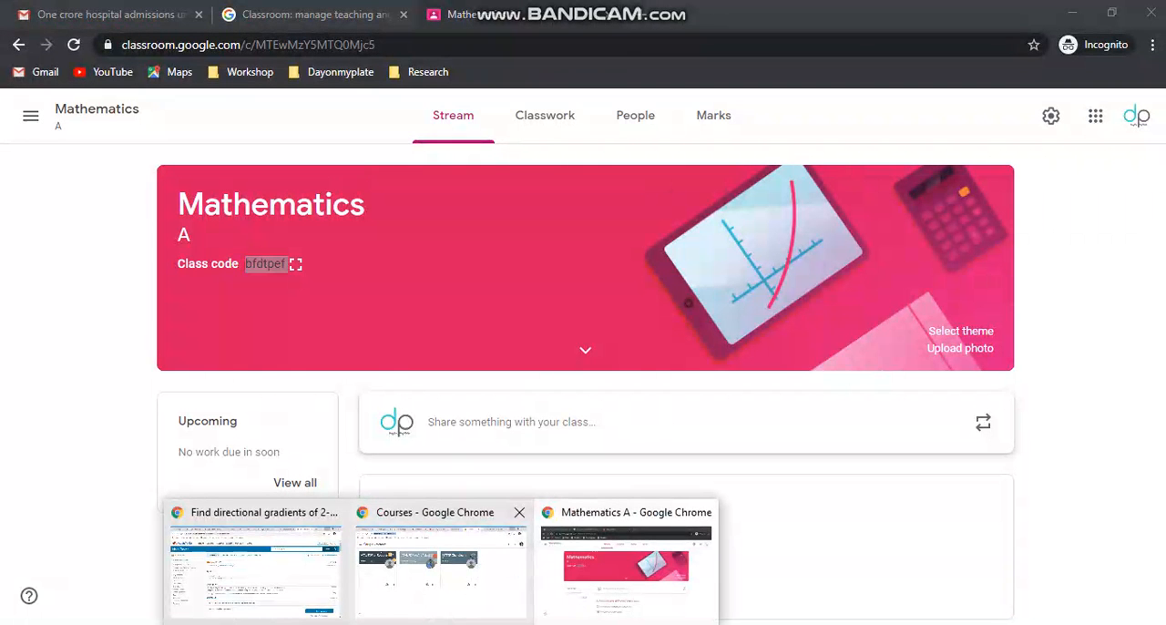
left_click(441, 564)
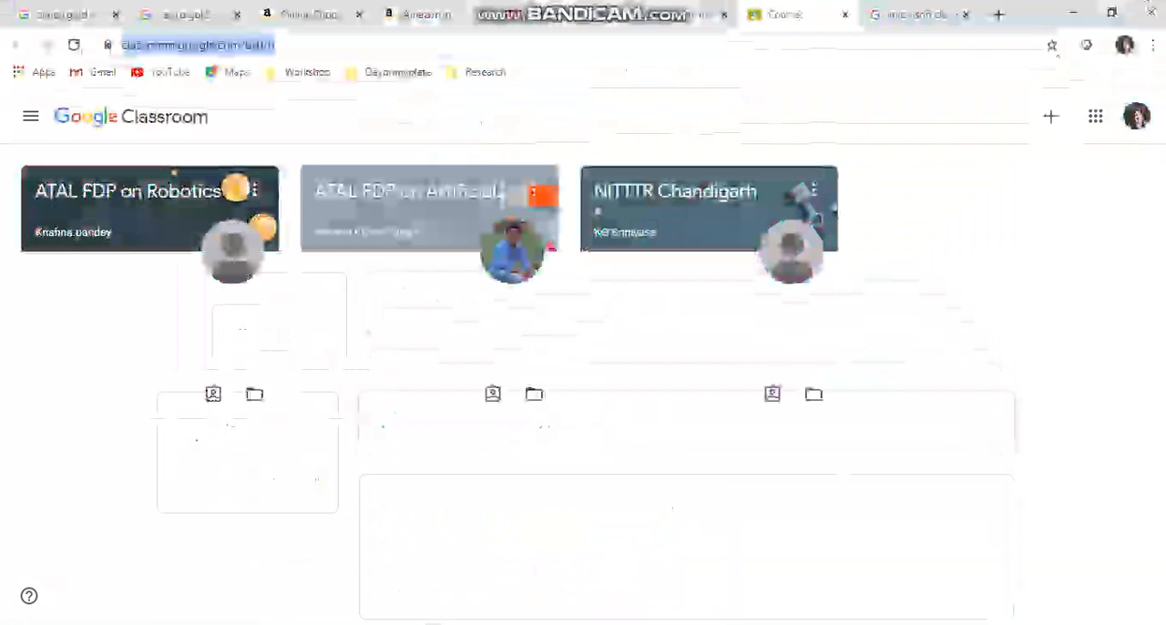
left_click(1051, 116)
left_click(999, 153)
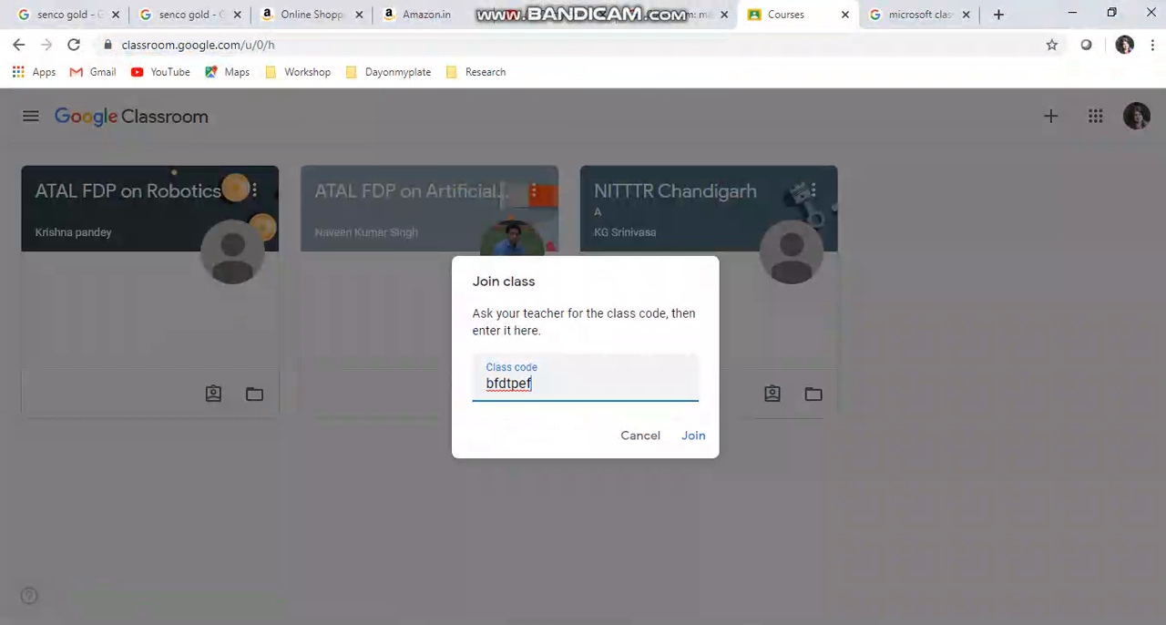
key("Return")
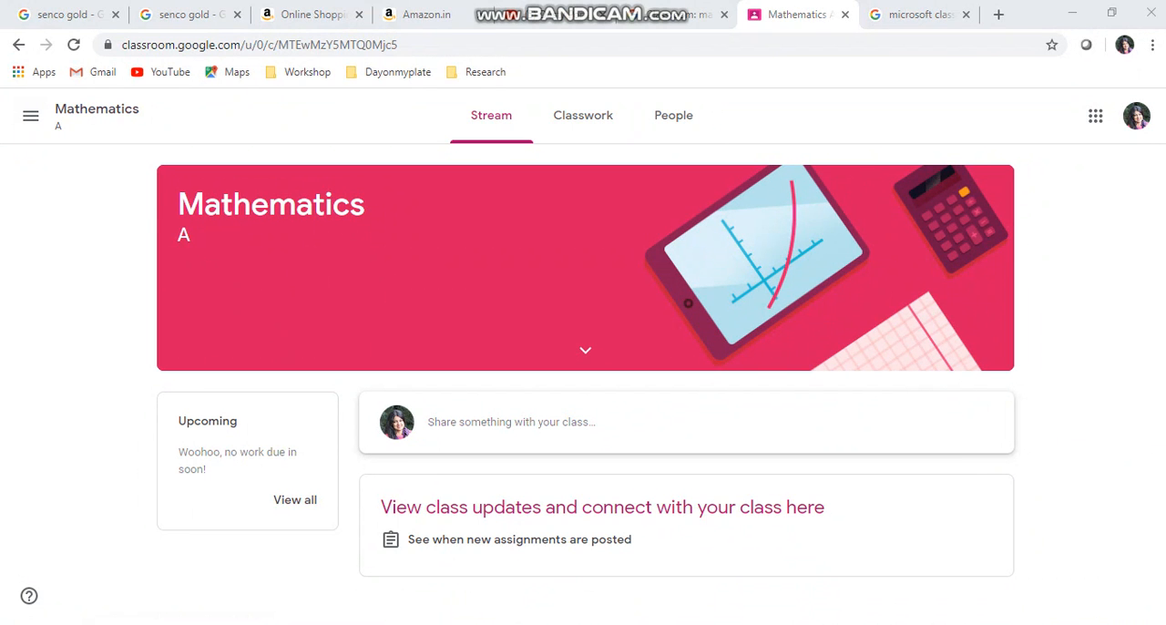
- Return to the teacher's browser window and view the Mathematics class's list of teachers and students
left_click(632, 567)
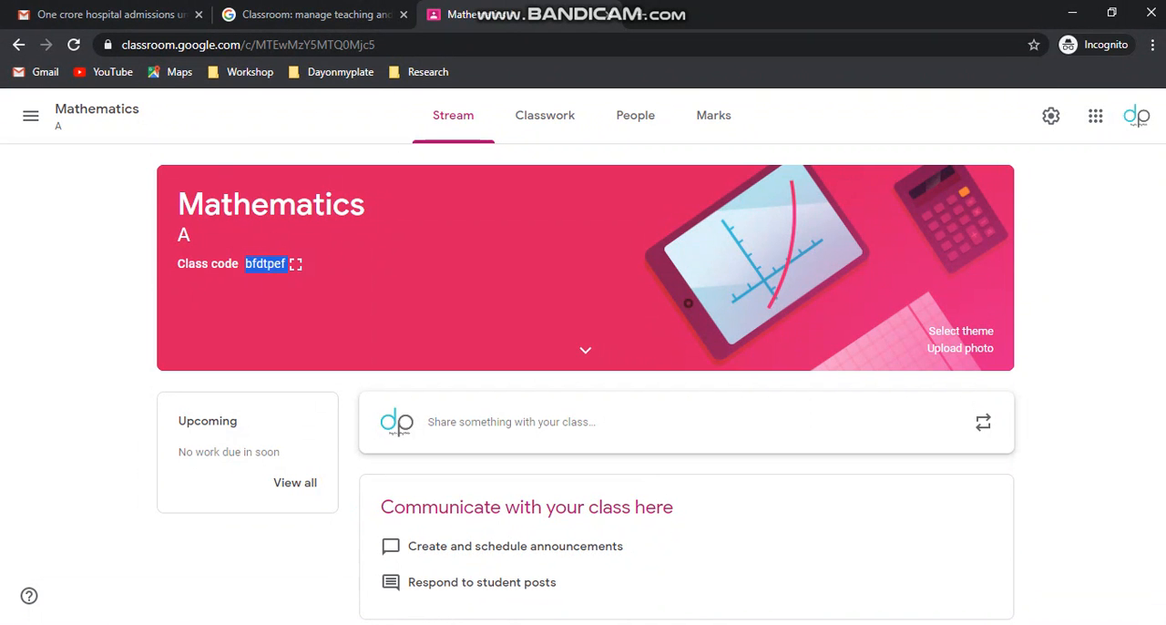
left_click(635, 115)
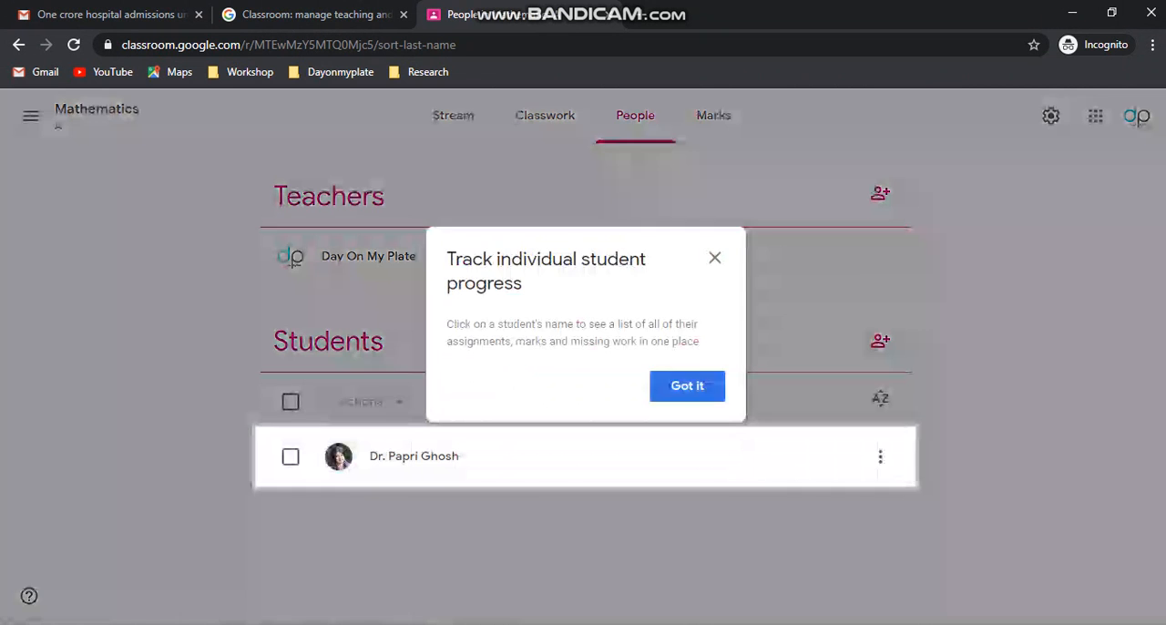
left_click(687, 386)
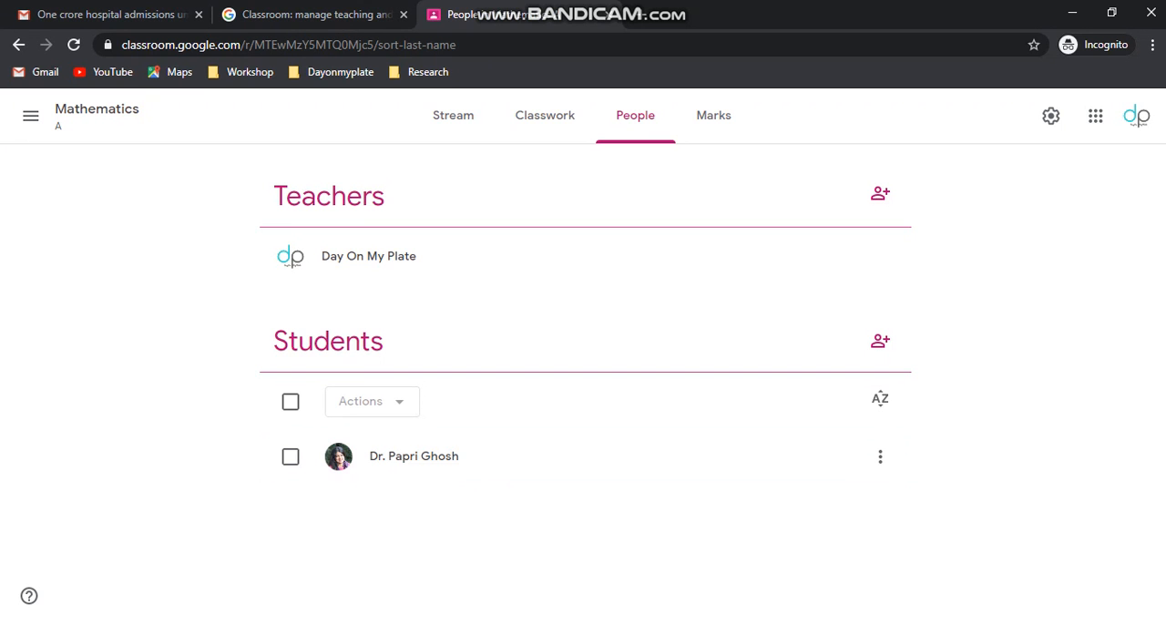
- View the forms for inviting teachers and inviting students, closing each without sending an invitation
left_click(880, 193)
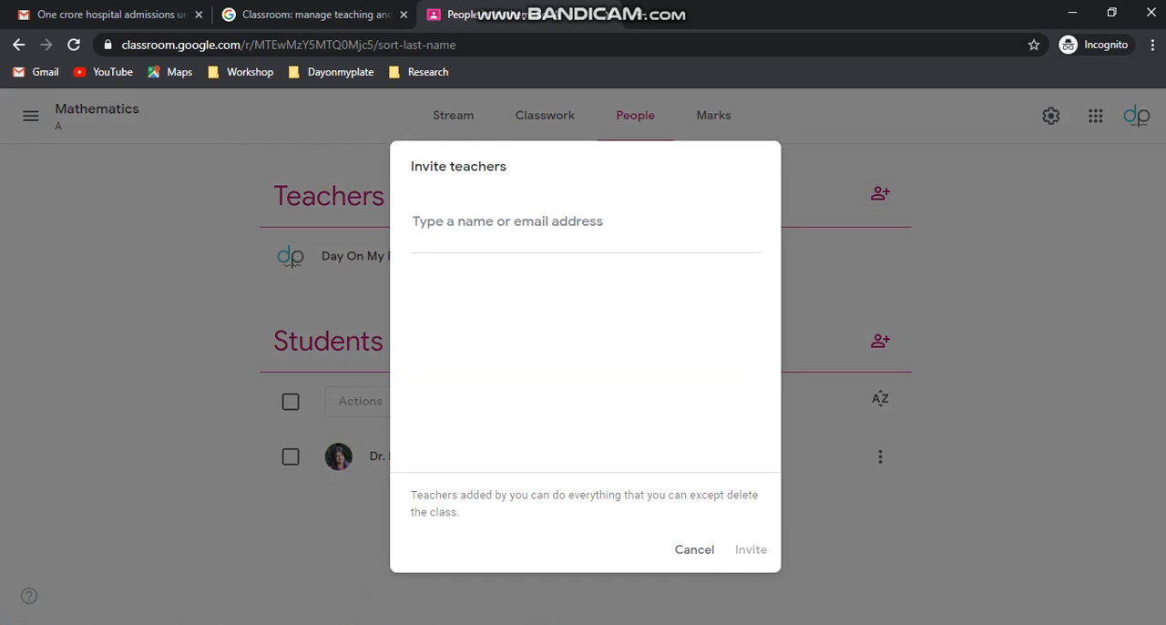
left_click(694, 549)
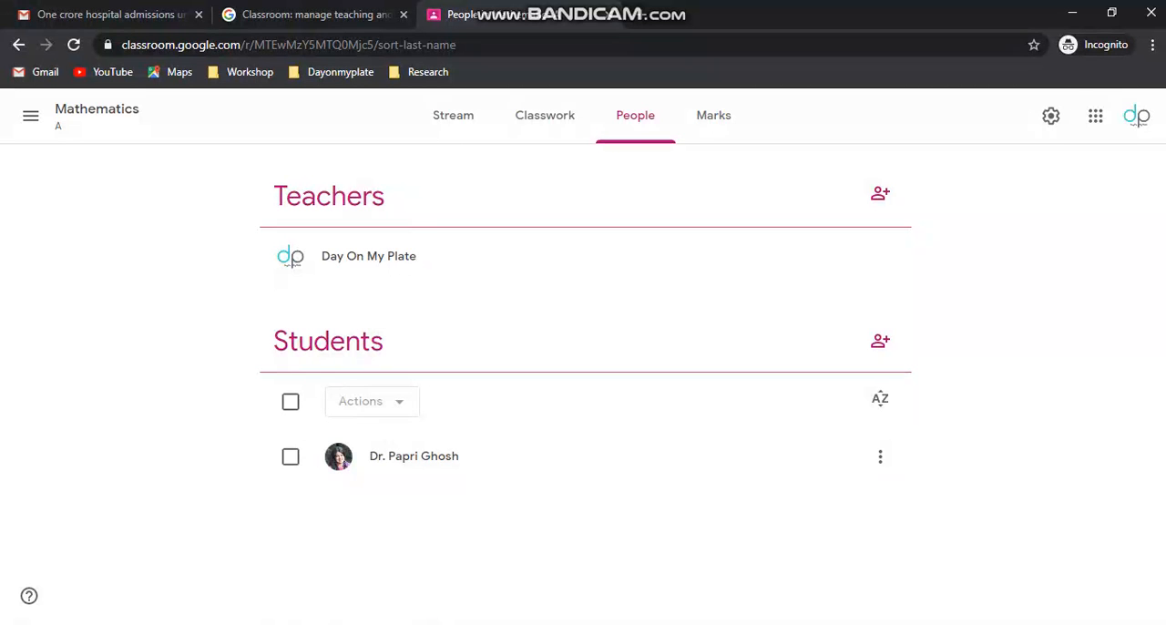
left_click(880, 341)
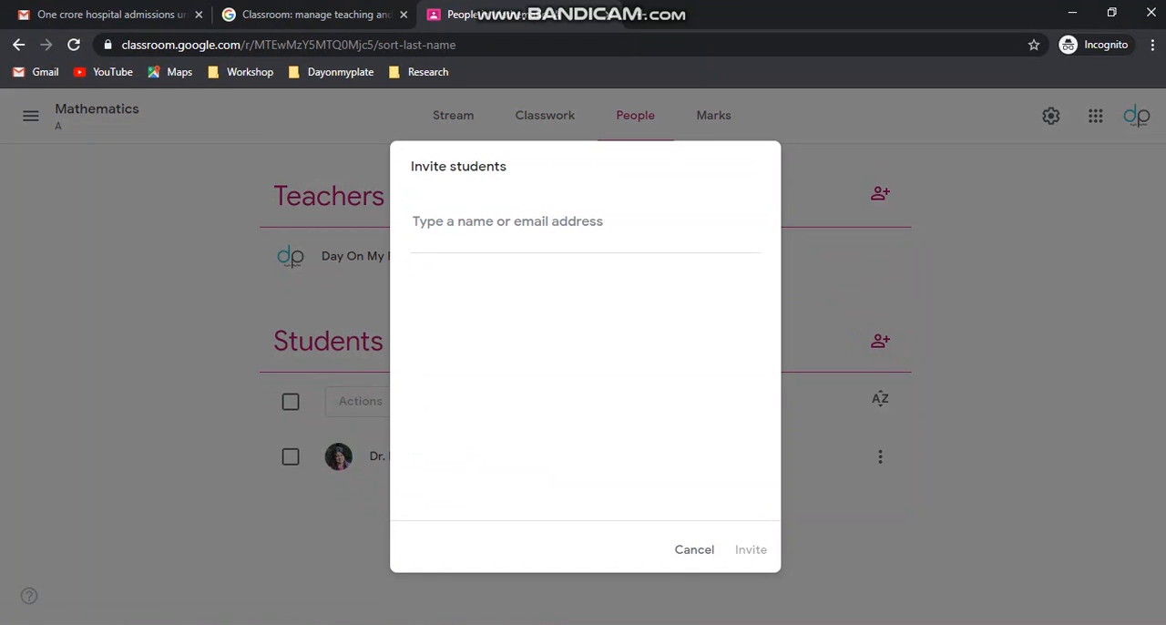
left_click(694, 550)
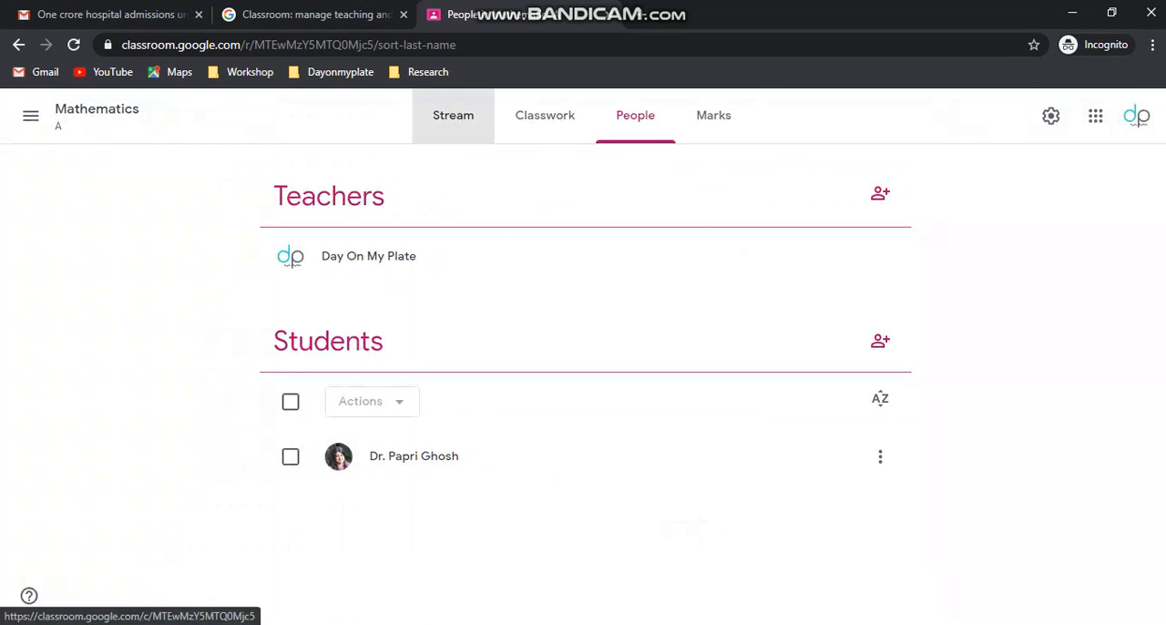
- Open the Mathematics class's settings and examine the options available for the class code
left_click(453, 115)
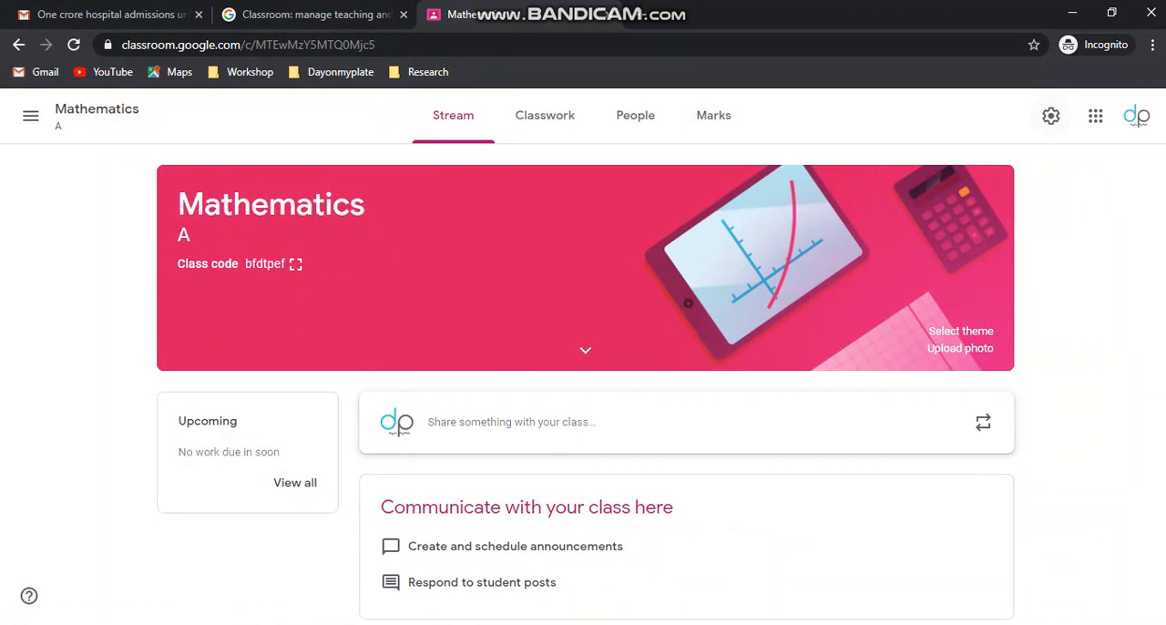
left_click(1050, 116)
scroll(579, 383, "down", 4)
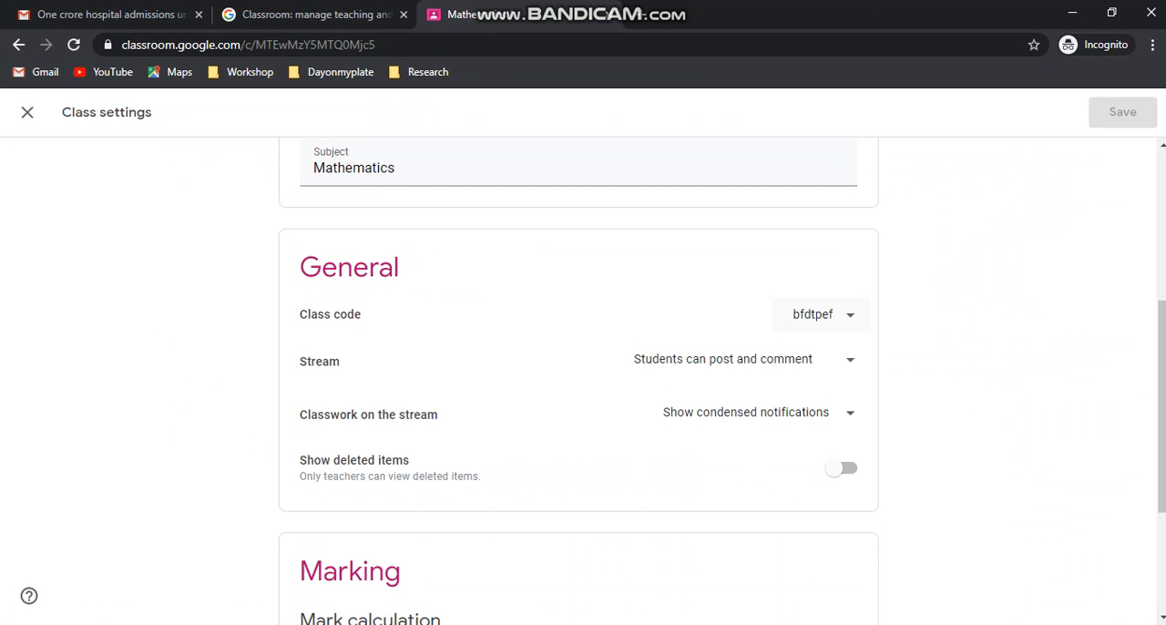
left_click(822, 314)
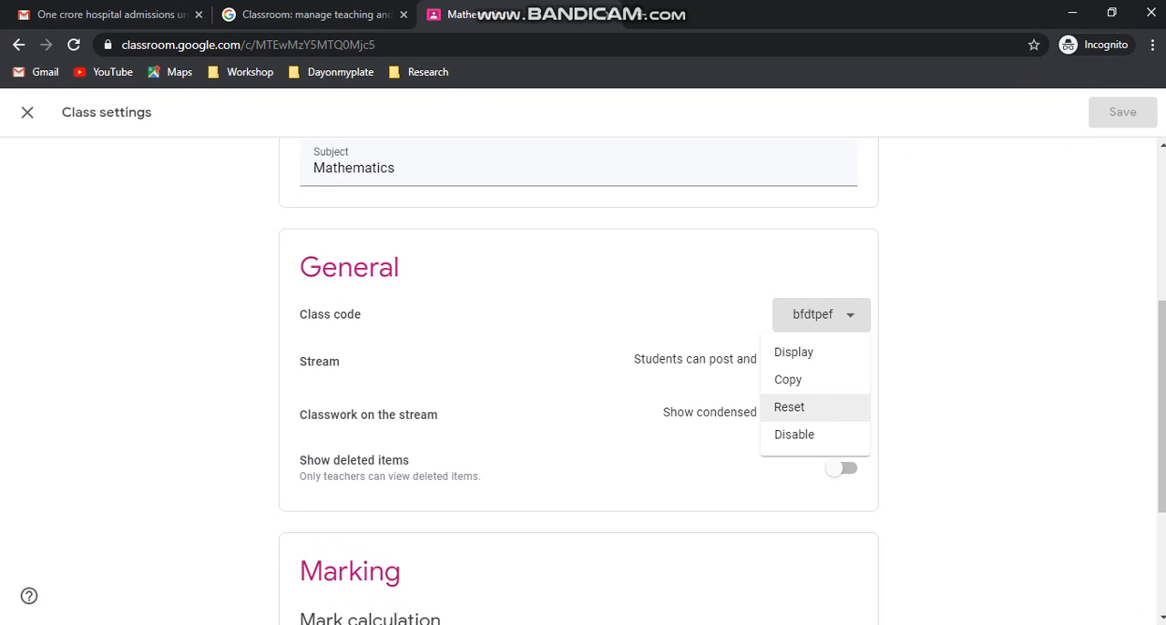
key("Escape")
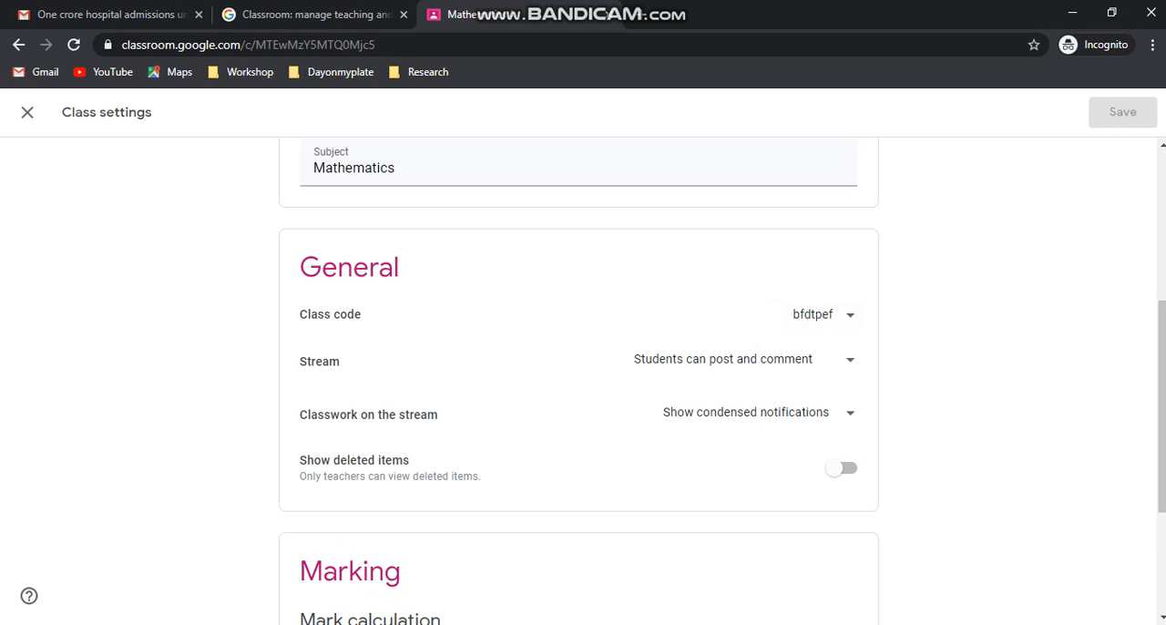
- Examine the class settings' choices for student posting on the stream and for classwork notifications, keeping Show condensed notifications
left_click(850, 360)
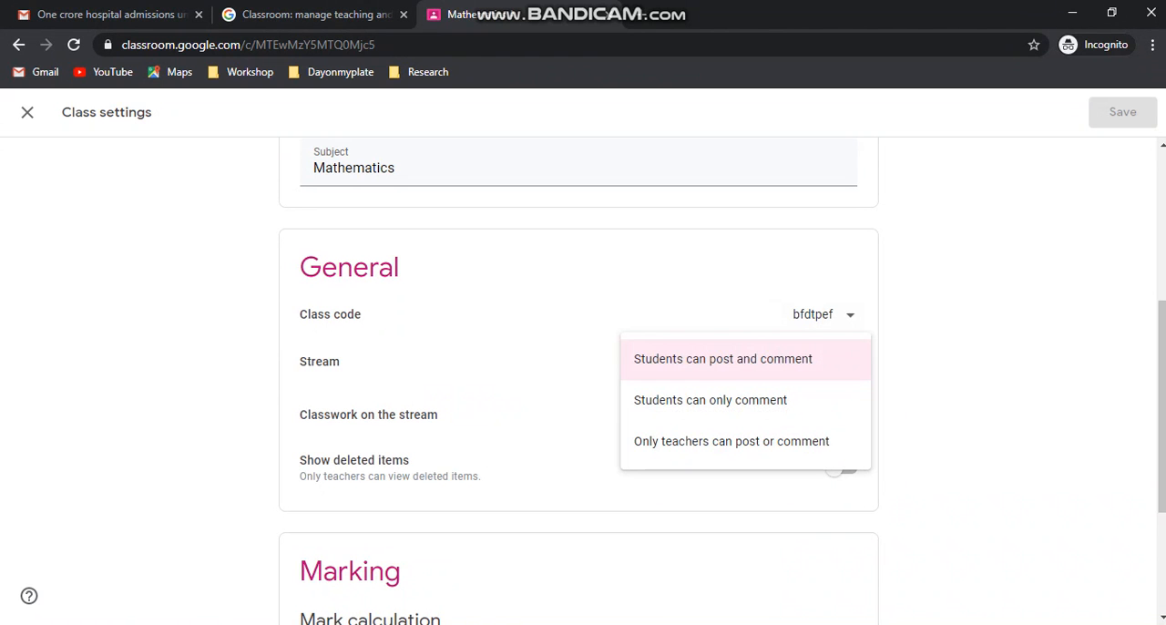
key("Escape")
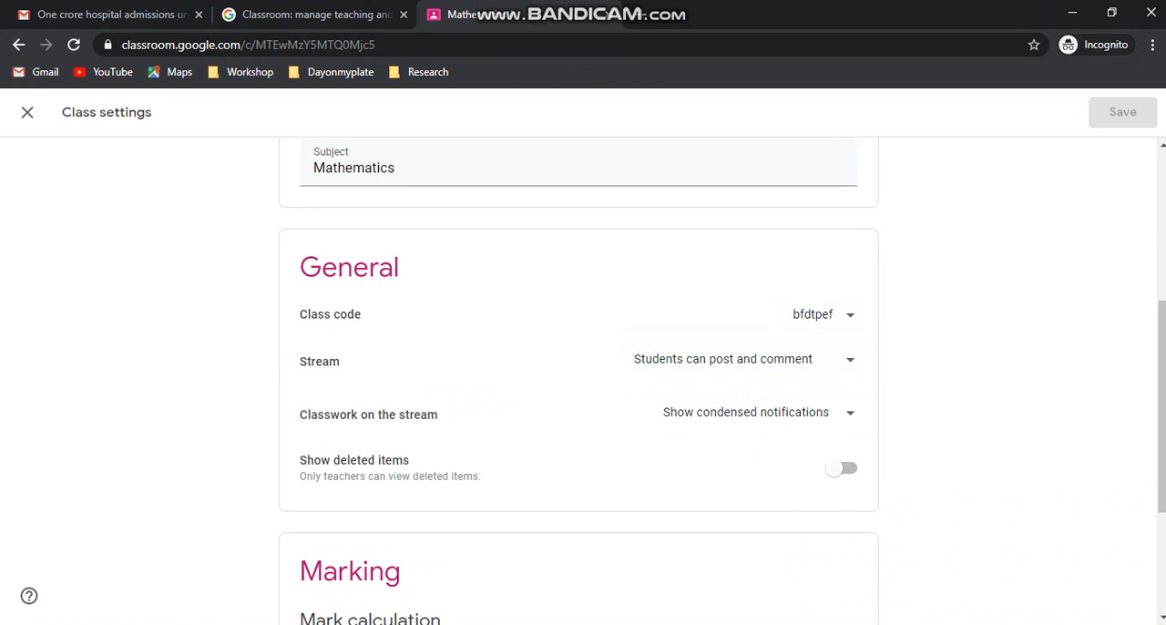
left_click(746, 413)
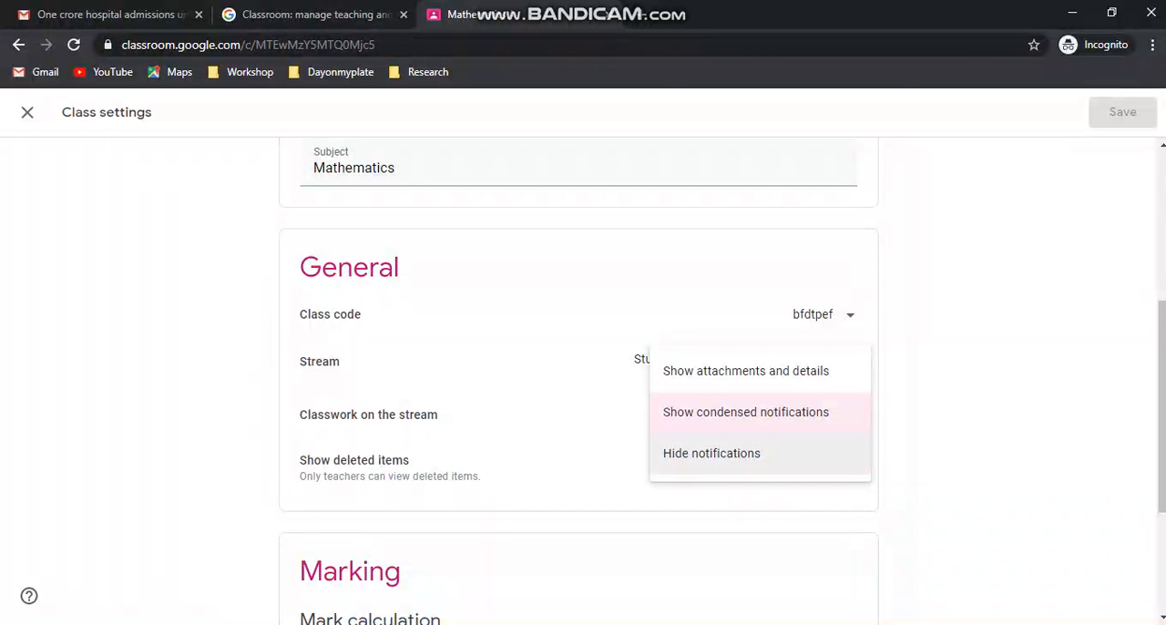
left_click(747, 412)
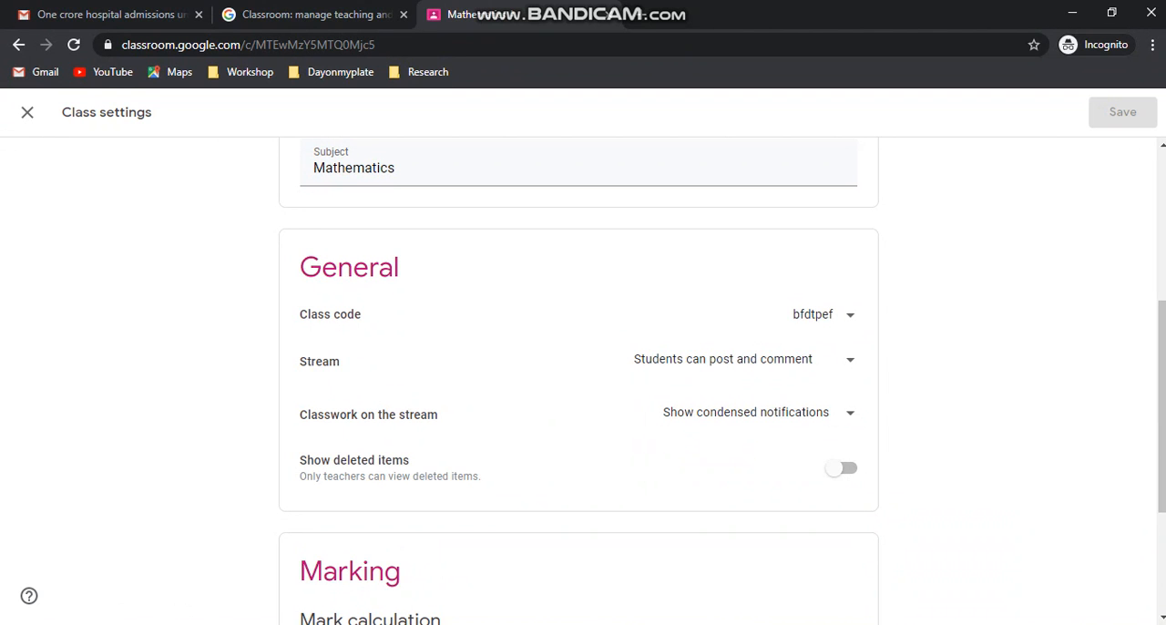
- Examine the overall mark calculation options in the marking settings, and close the class settings without changing anything
scroll(583, 356, "down", 3)
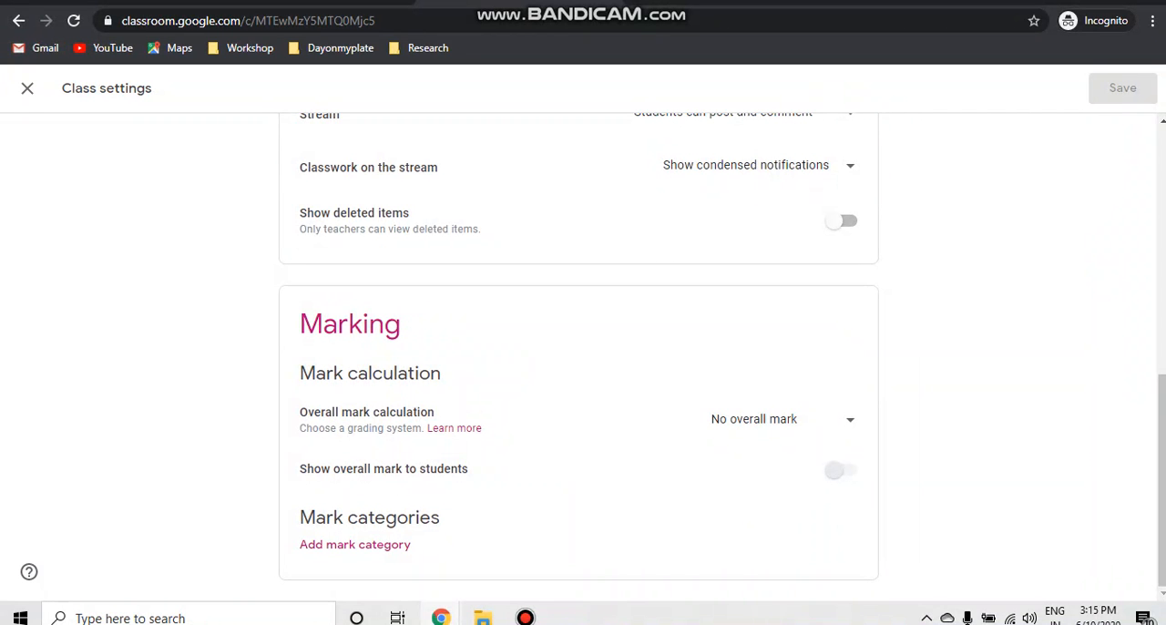
left_click(849, 420)
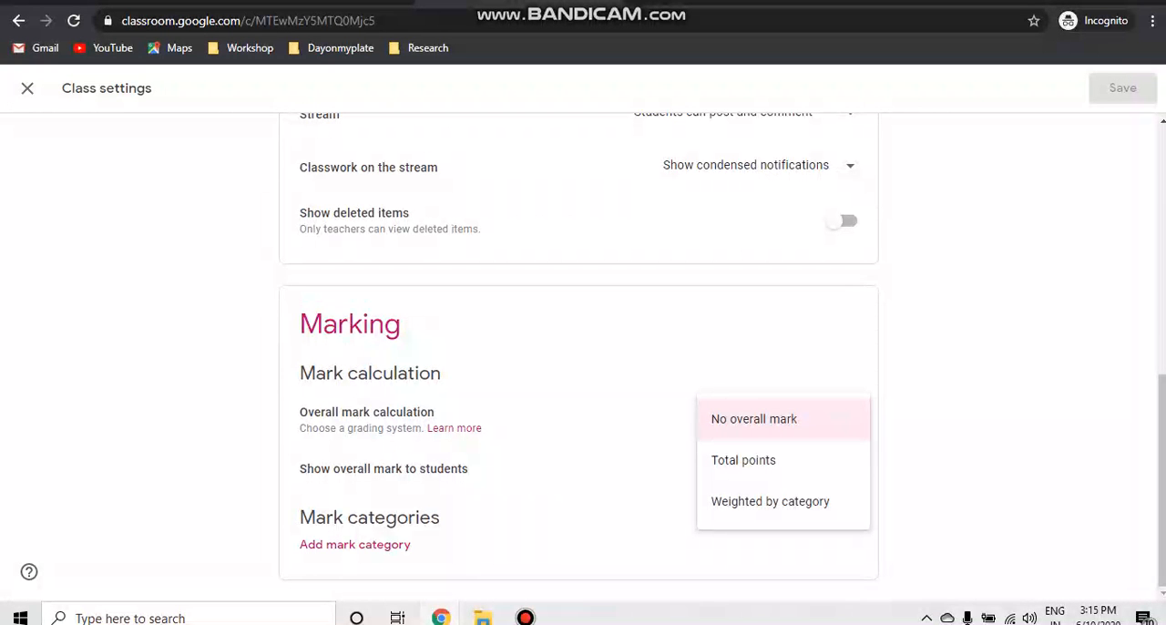
key("Escape")
scroll(578, 347, "up", 7)
left_click(27, 88)
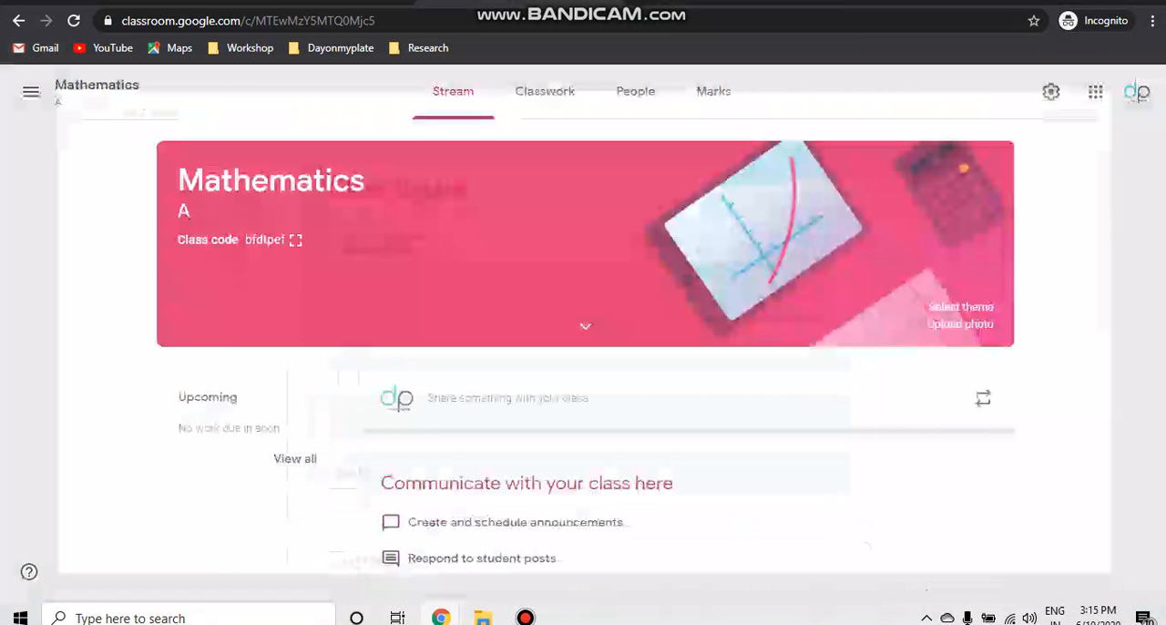
- View the new assignment form from the class's Classwork page, including its attachment sources, and close it without assigning anything
left_click(545, 91)
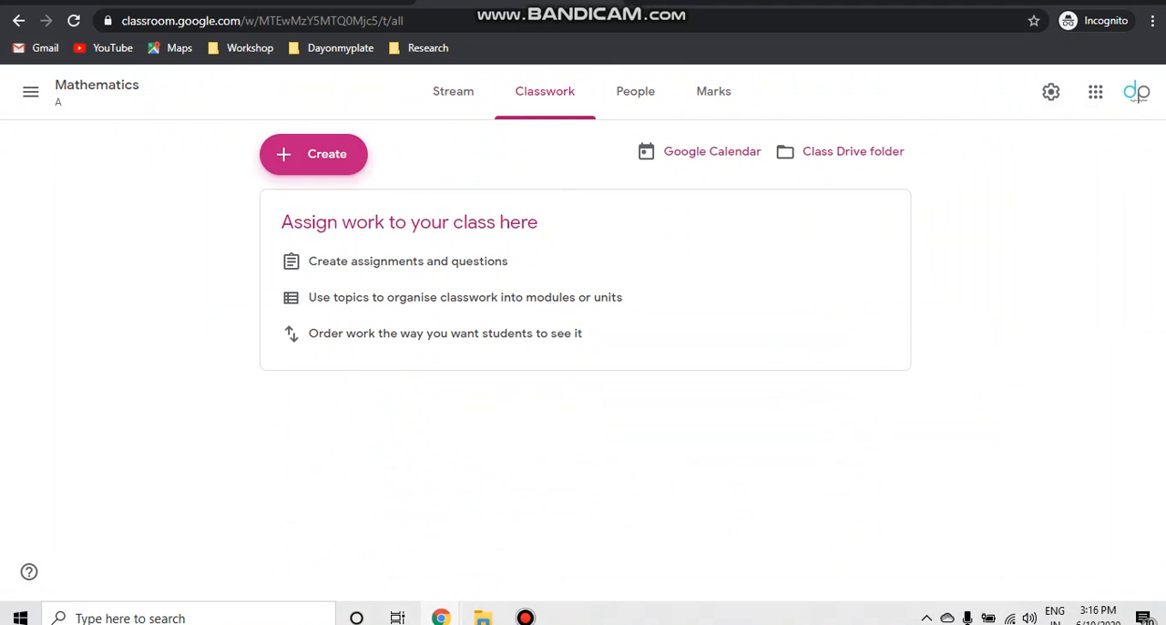
left_click(313, 155)
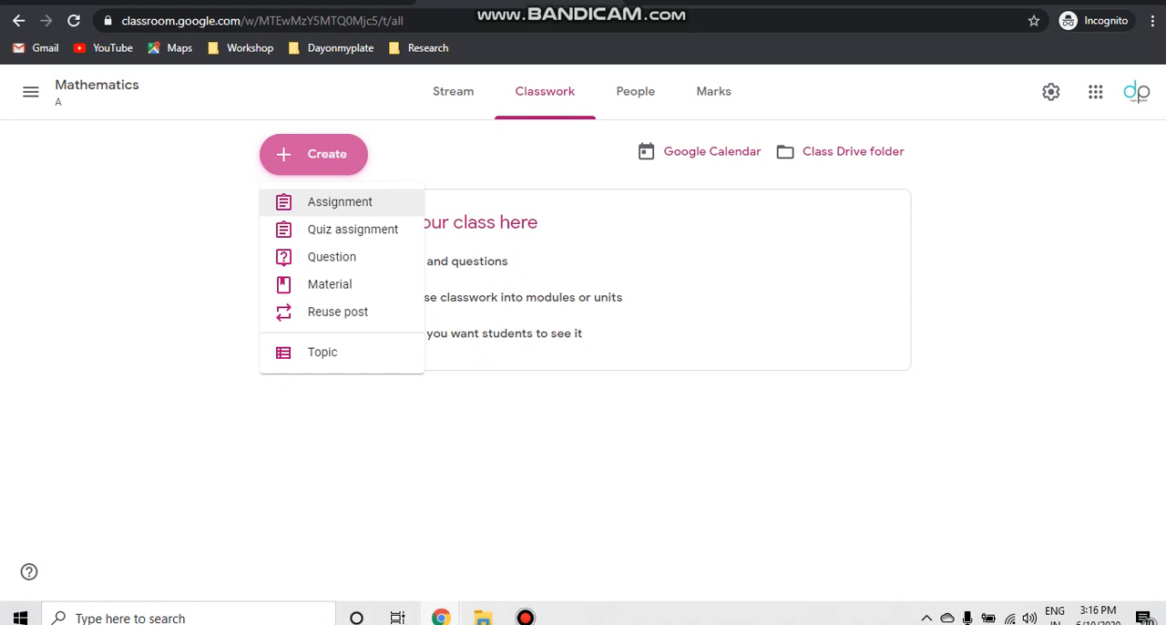
left_click(340, 201)
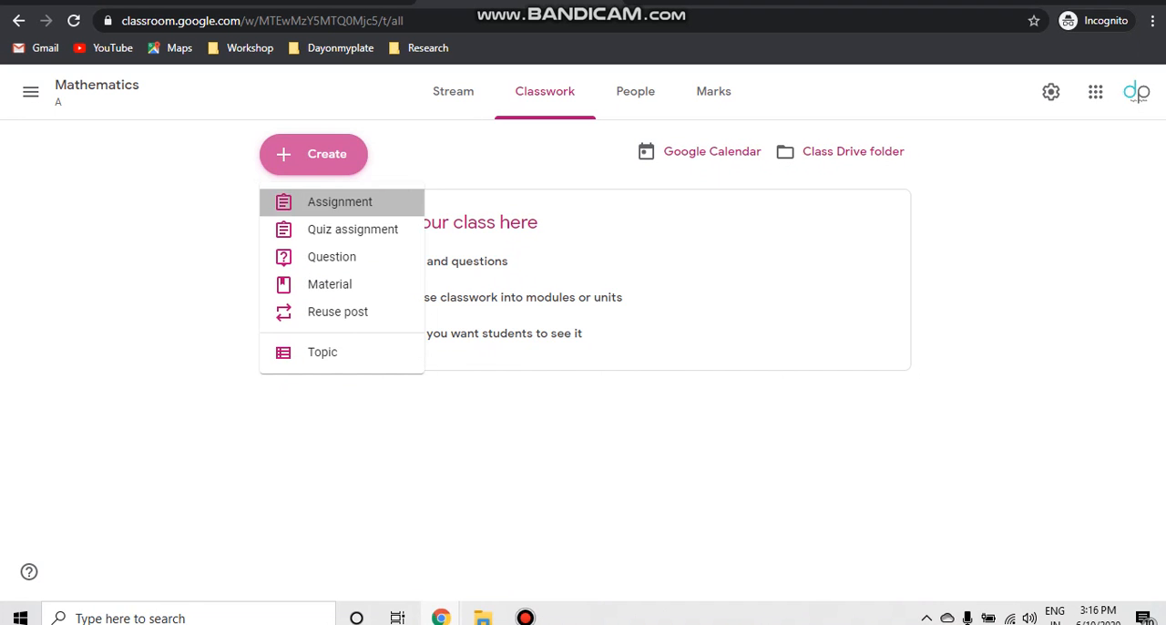
left_click(698, 411)
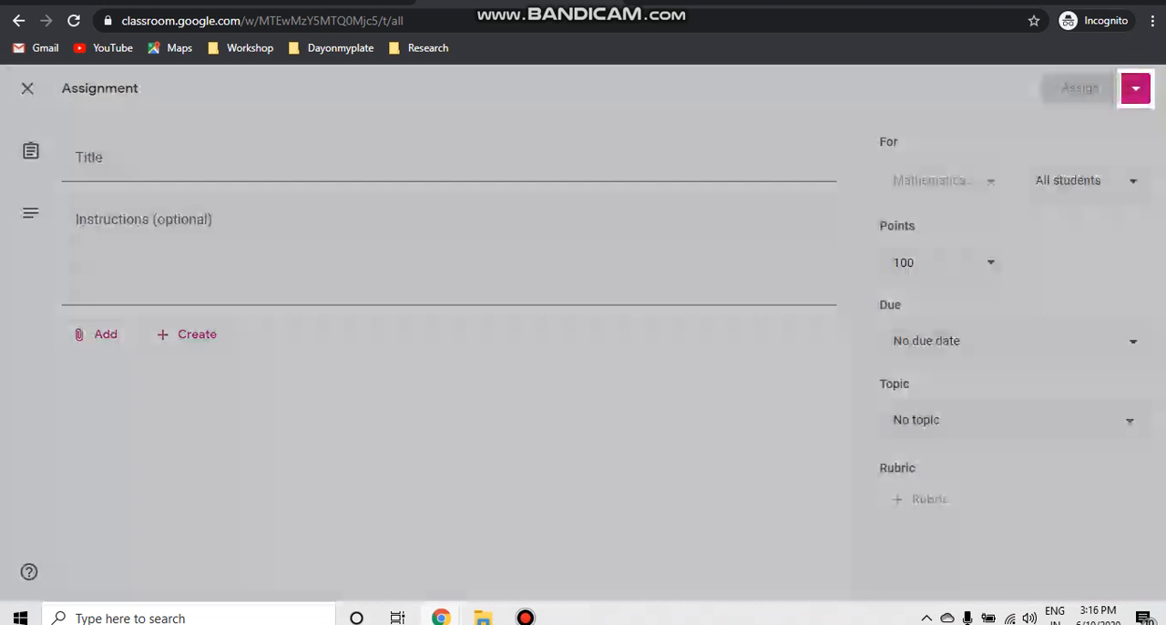
left_click(328, 159)
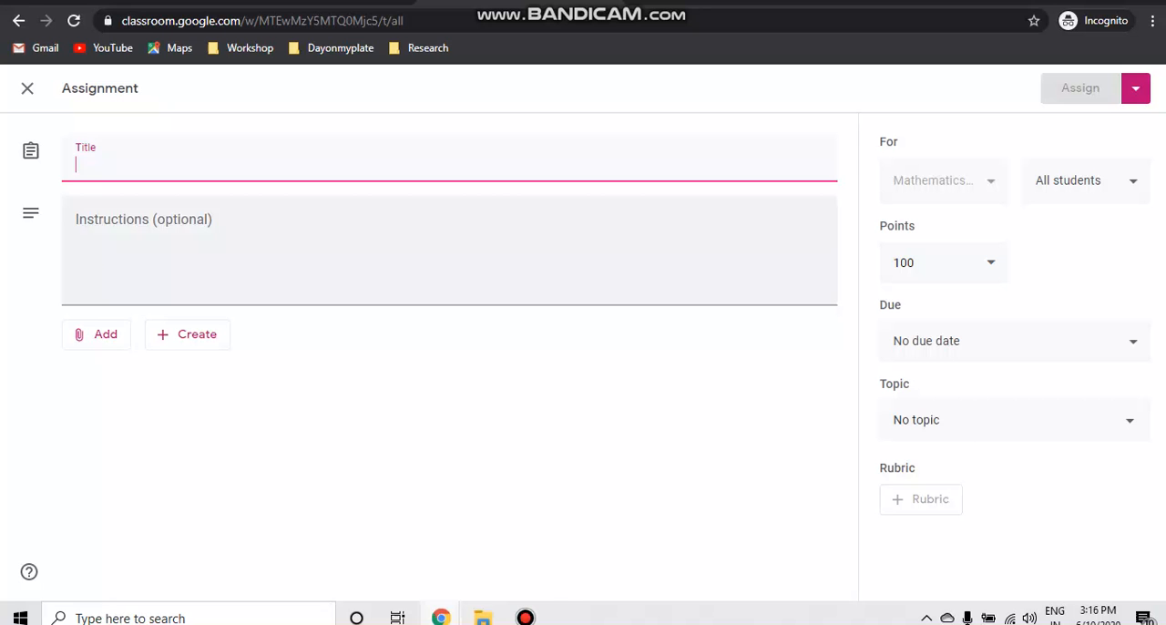
left_click(319, 238)
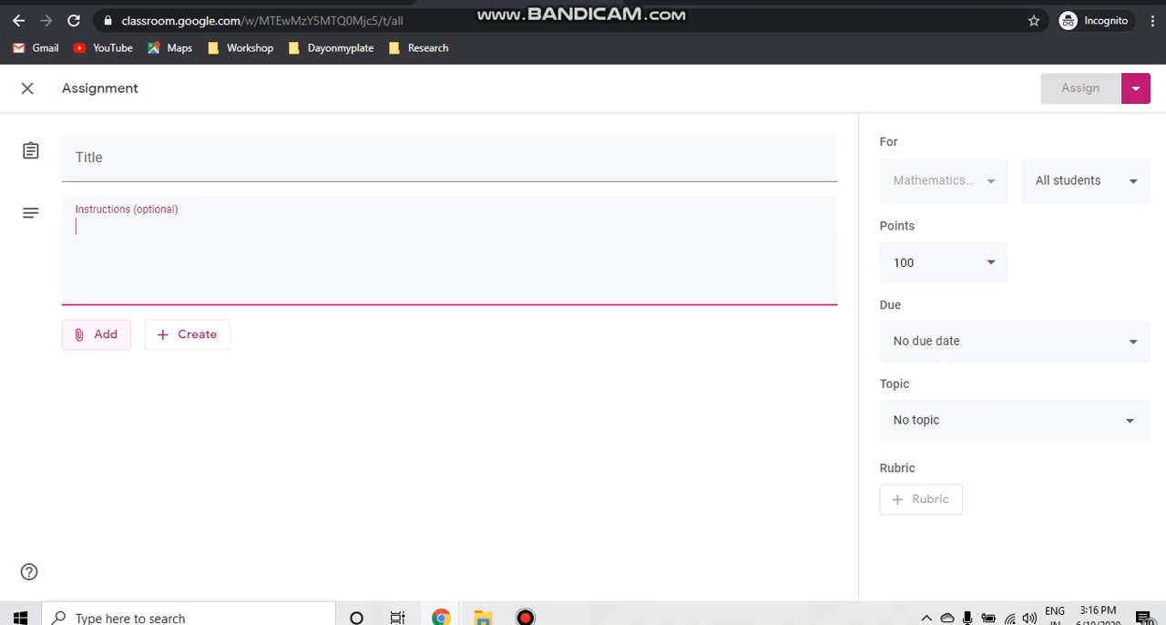
left_click(96, 335)
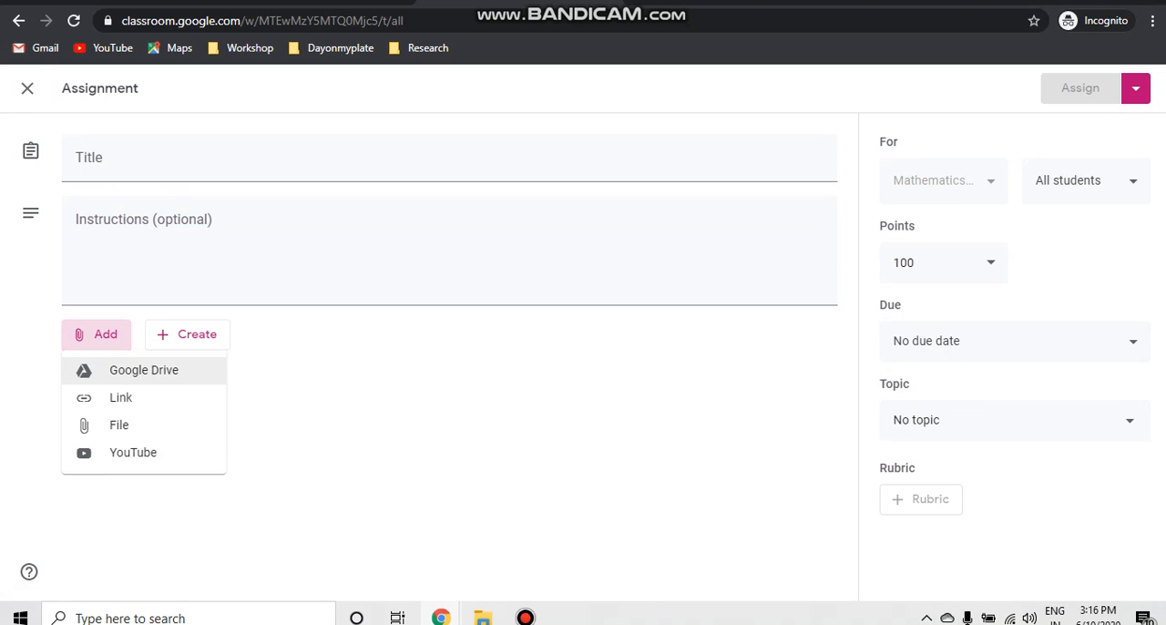
left_click(365, 406)
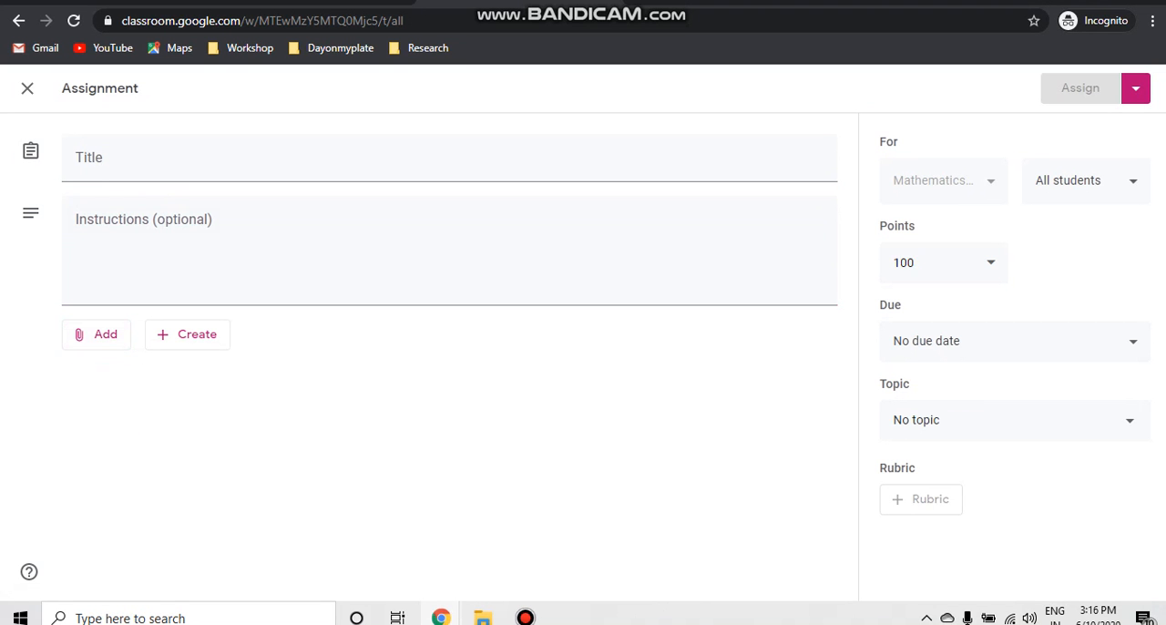
left_click(27, 88)
- View the form for a new quiz assignment, remove its Blank Quiz attachment and close the form without assigning it
left_click(313, 153)
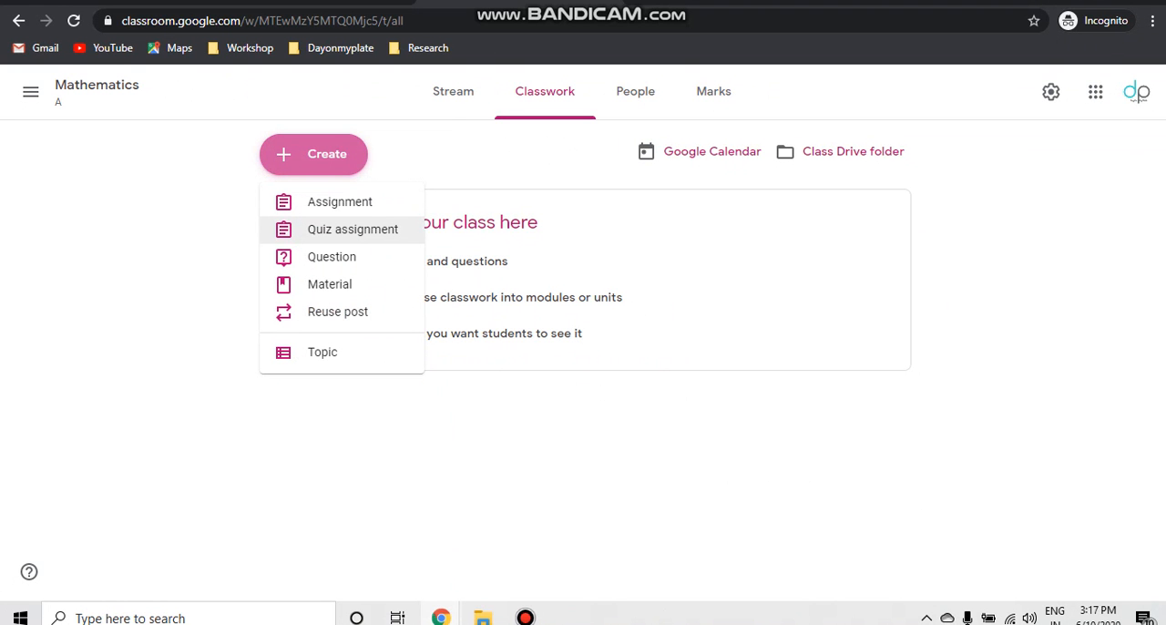
left_click(353, 229)
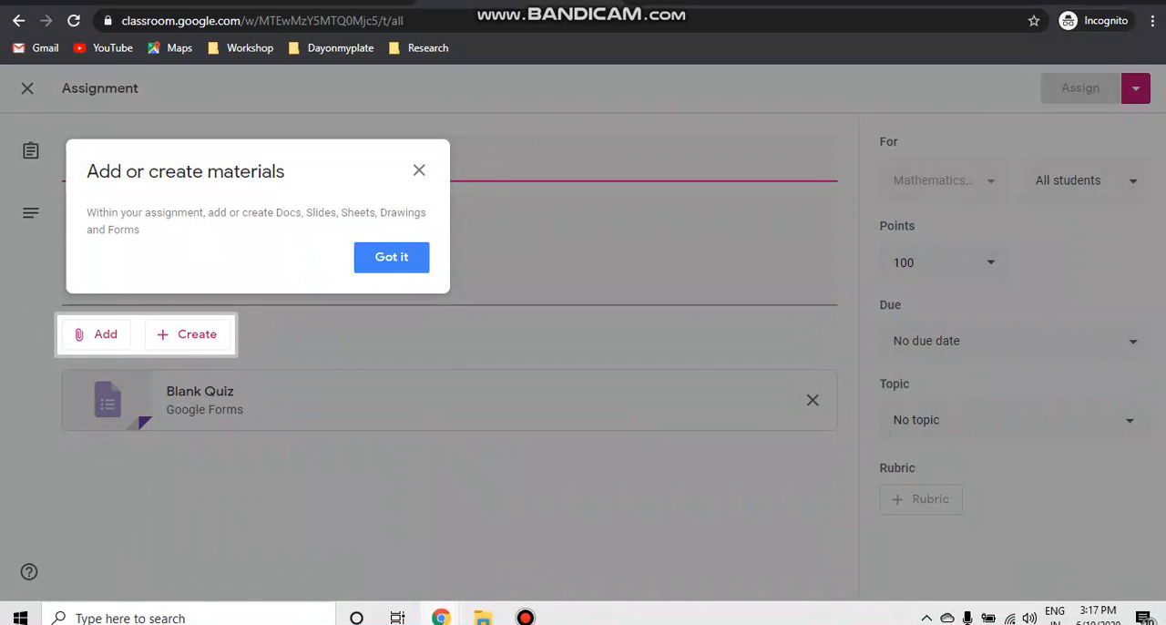
left_click(391, 257)
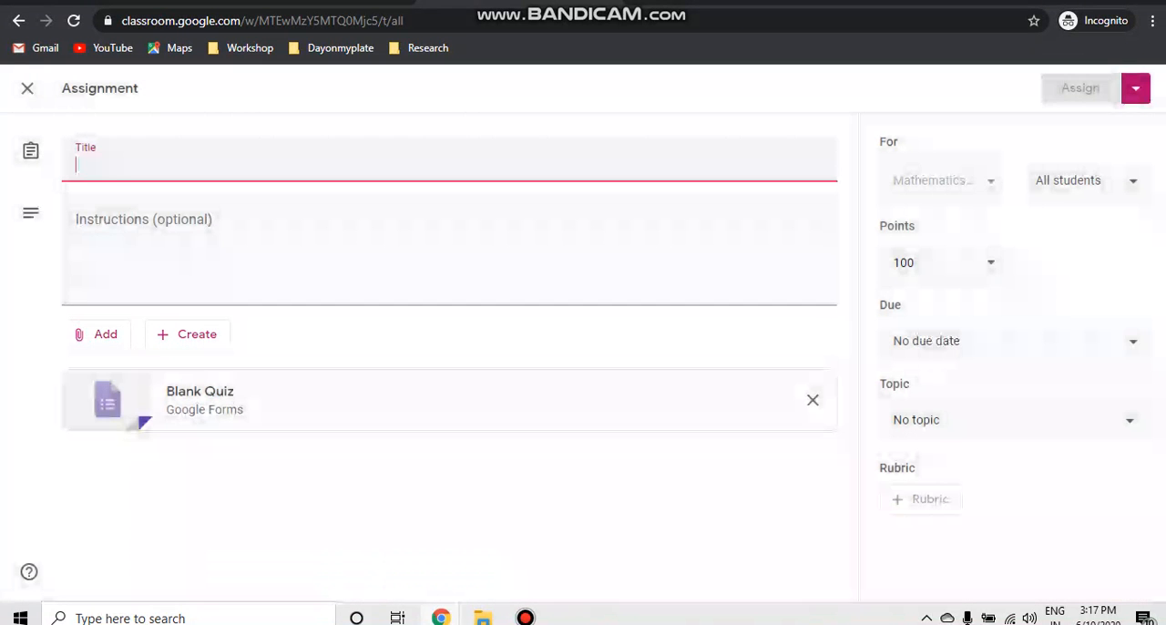
key("Tab")
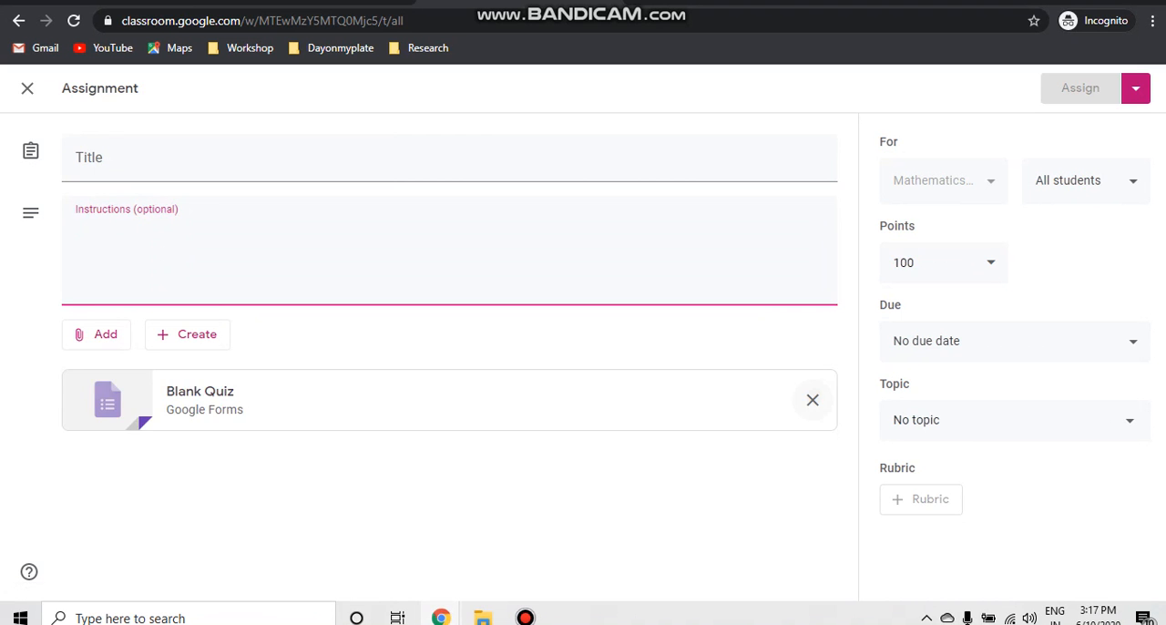
left_click(812, 400)
left_click(28, 87)
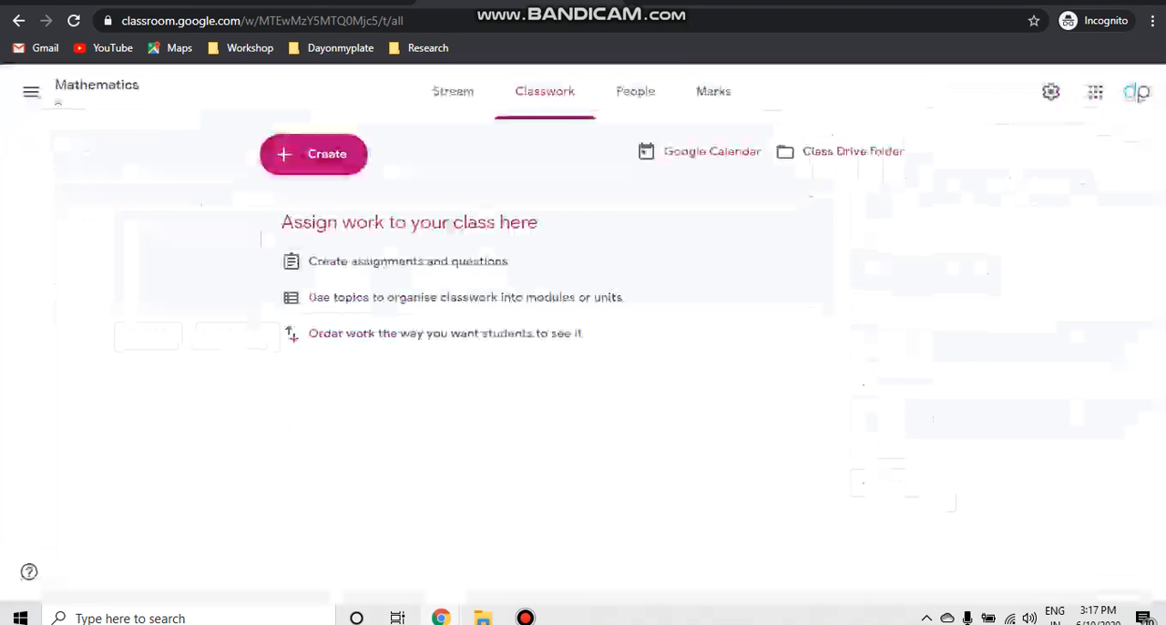
- View the form for asking the class a new question and close it without posting
left_click(313, 154)
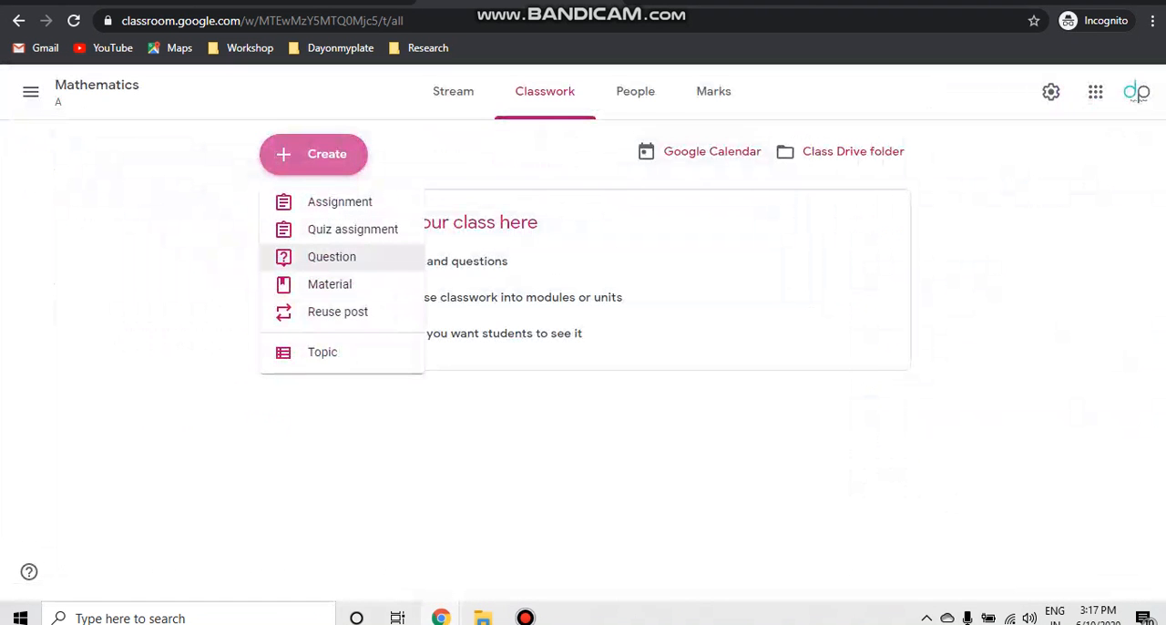
left_click(333, 256)
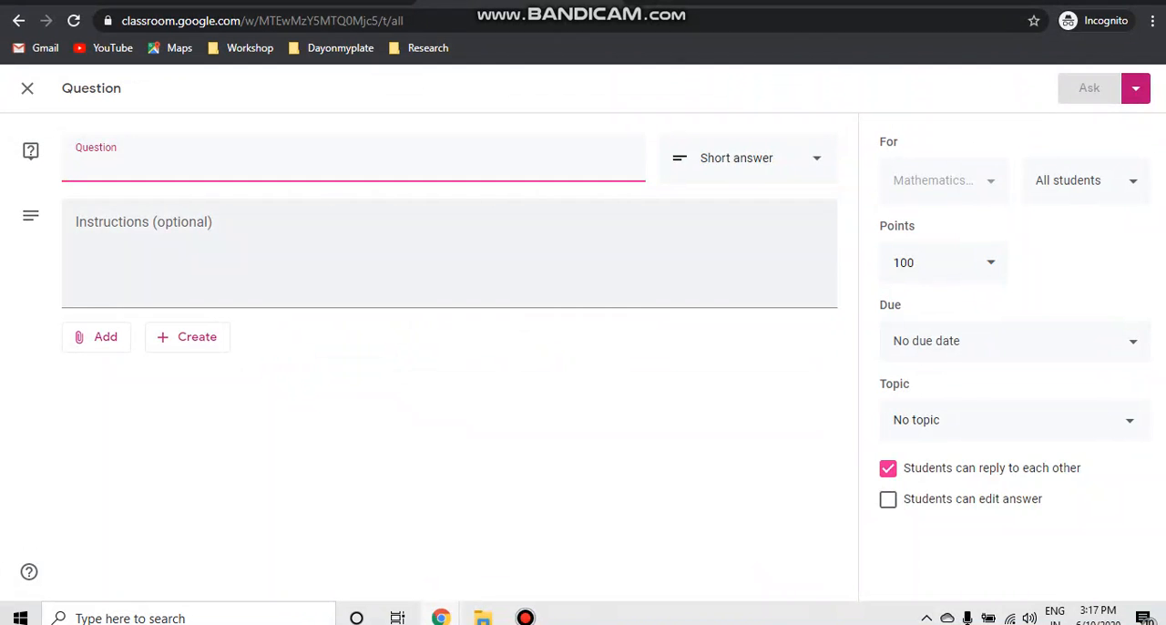
left_click(273, 246)
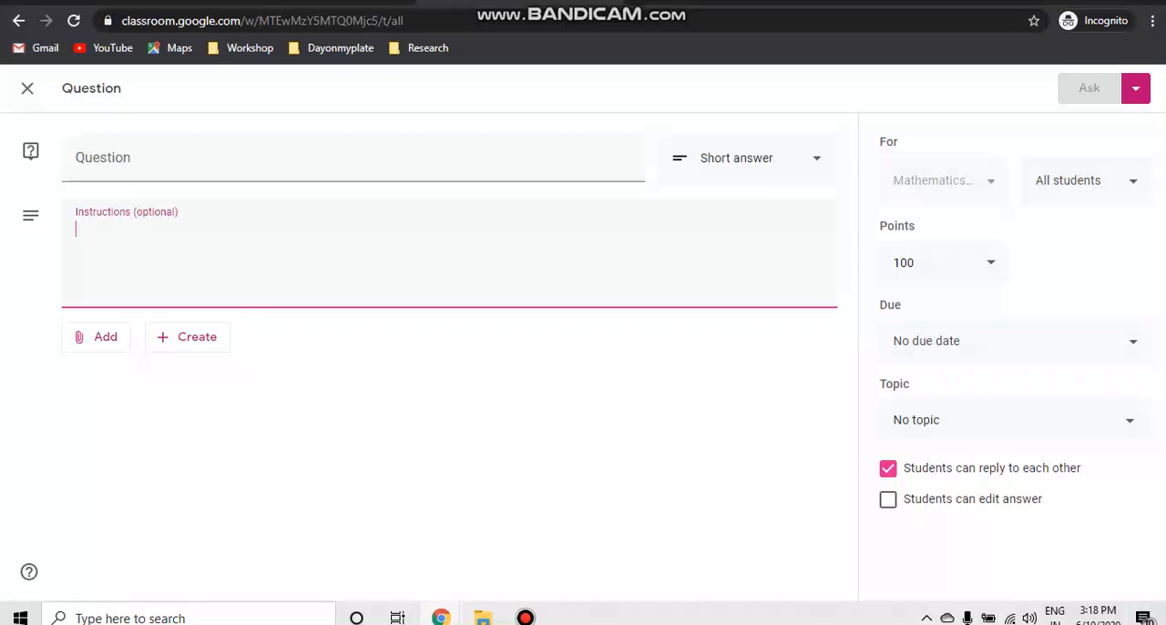
left_click(27, 89)
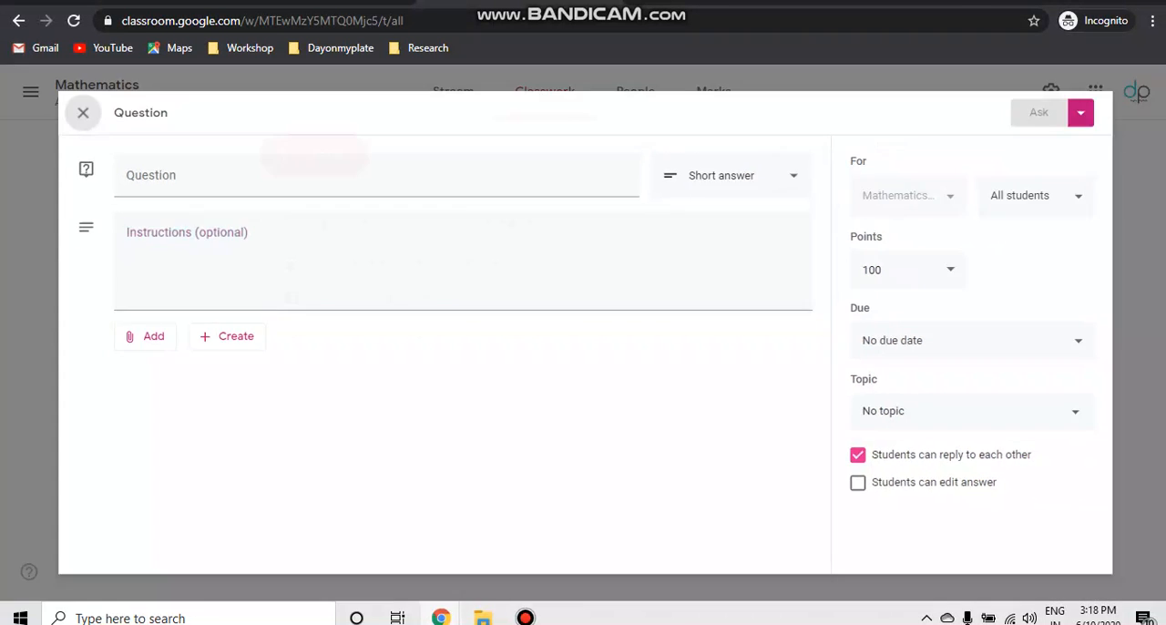
- View the new material form and its file attachment option, closing the form without posting
left_click(313, 154)
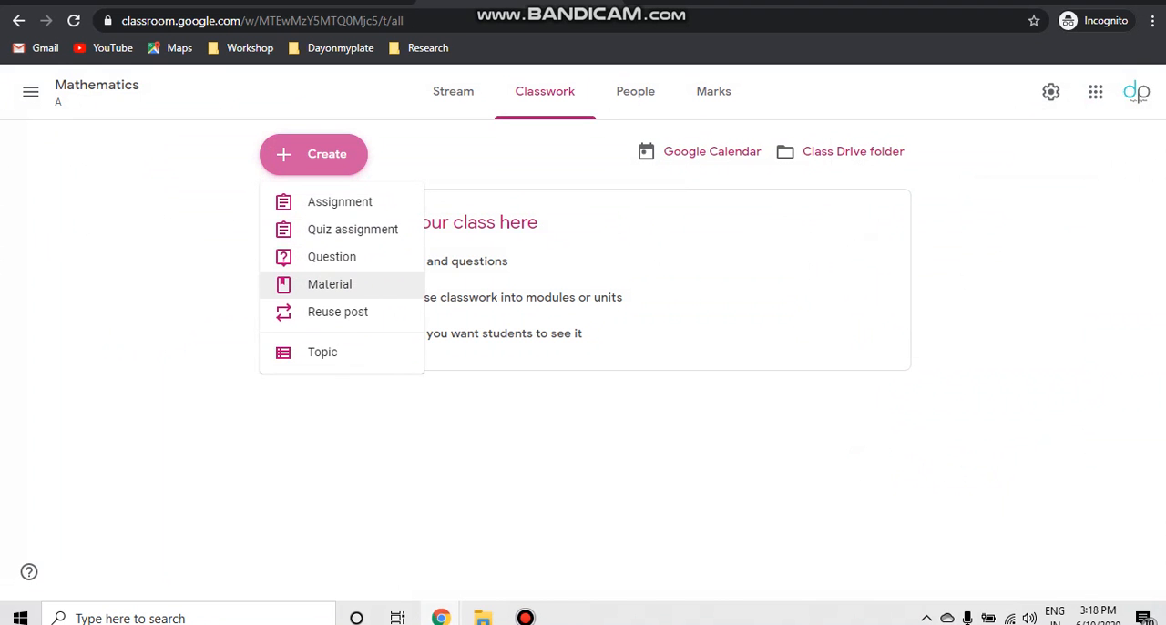
left_click(329, 284)
left_click(96, 334)
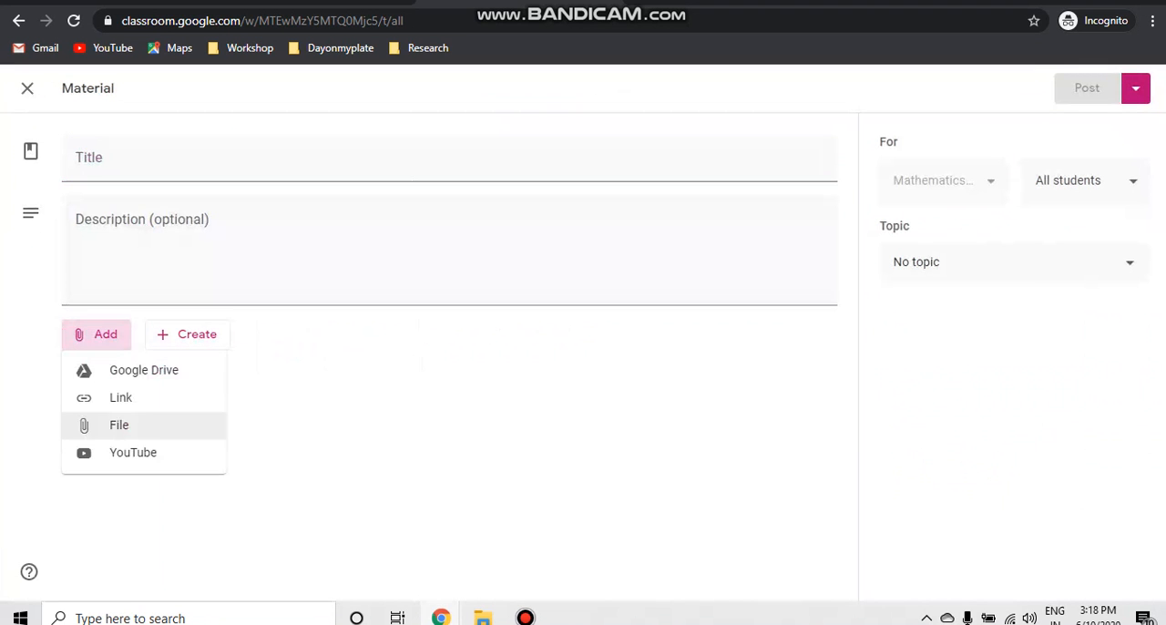
left_click(120, 424)
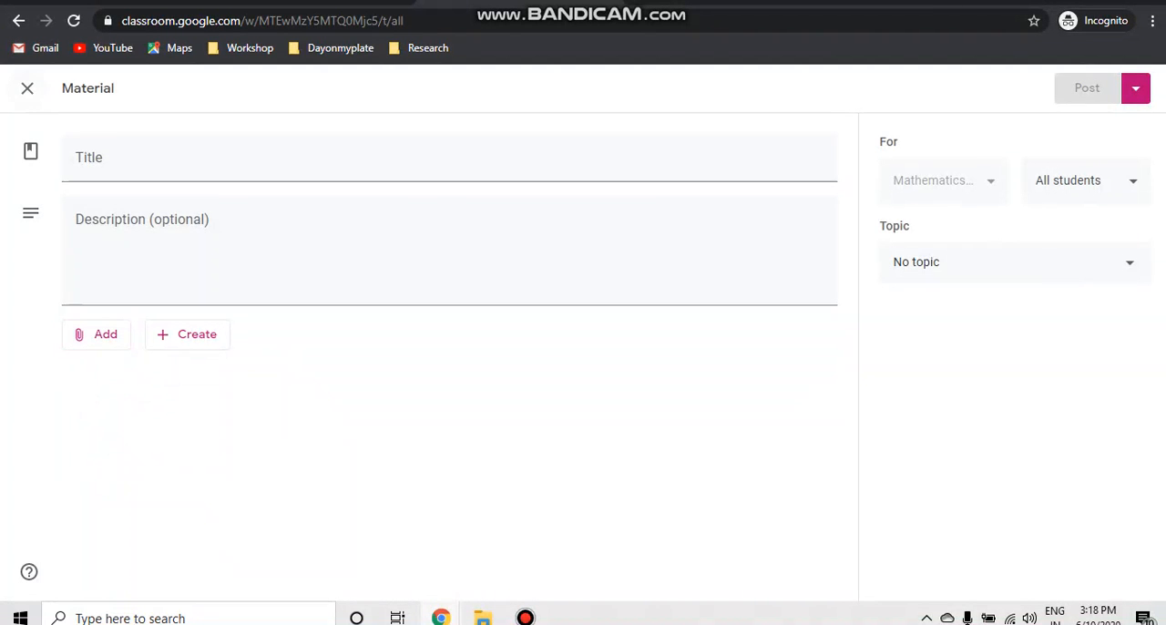
left_click(28, 89)
- Check the Reuse post option among the classwork creation choices, and open the class's Marks page
left_click(314, 154)
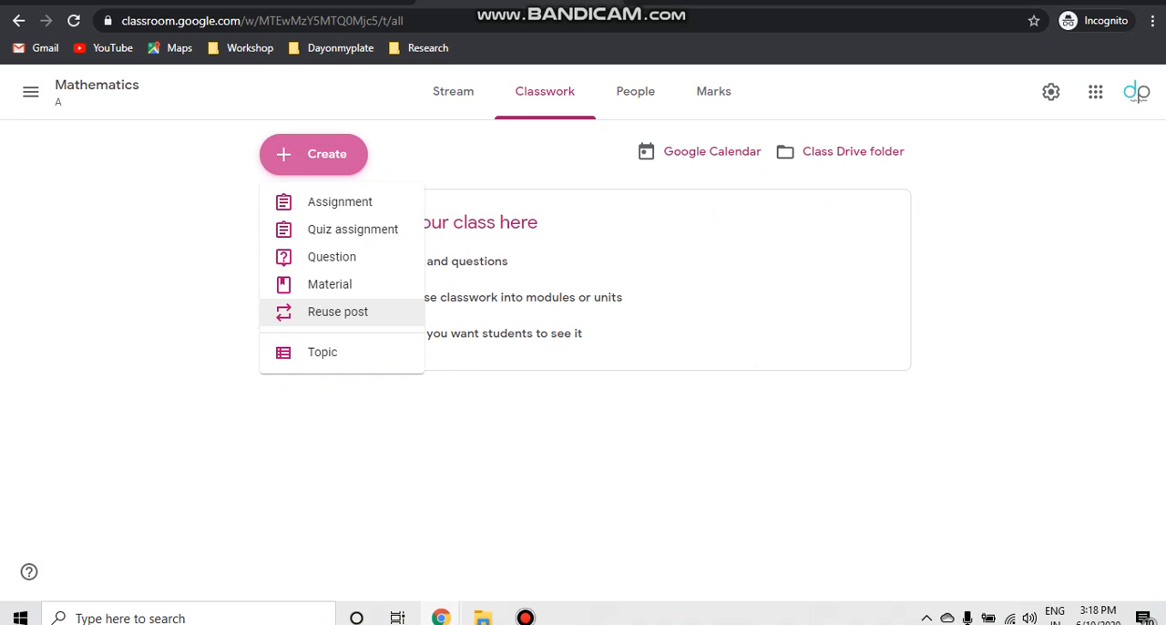
key("Escape")
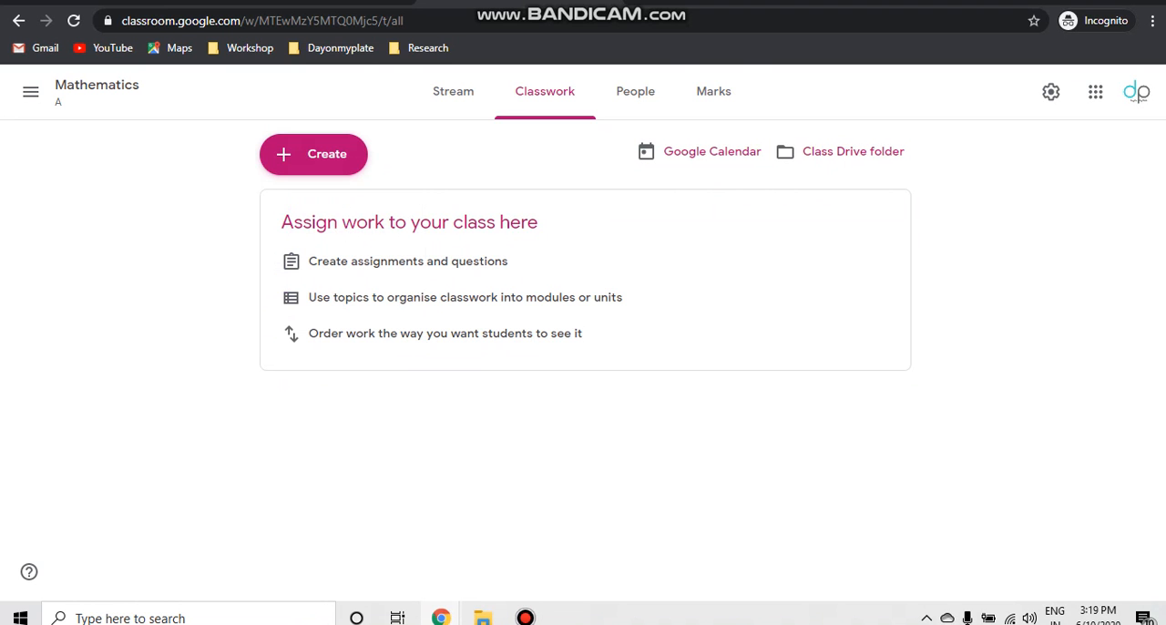
left_click(713, 92)
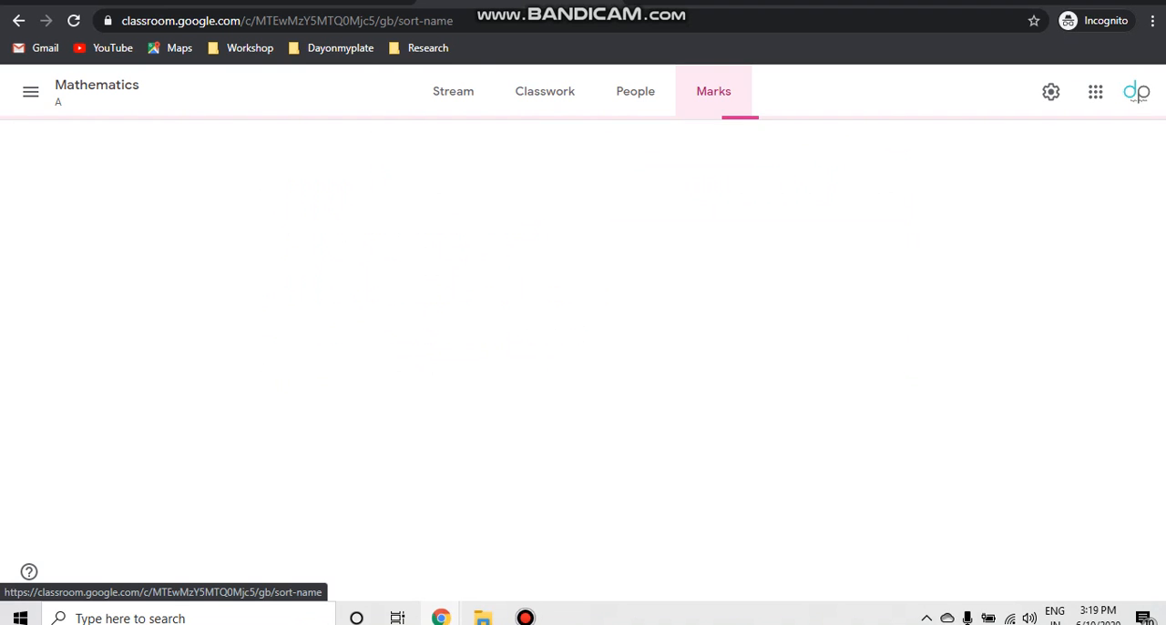